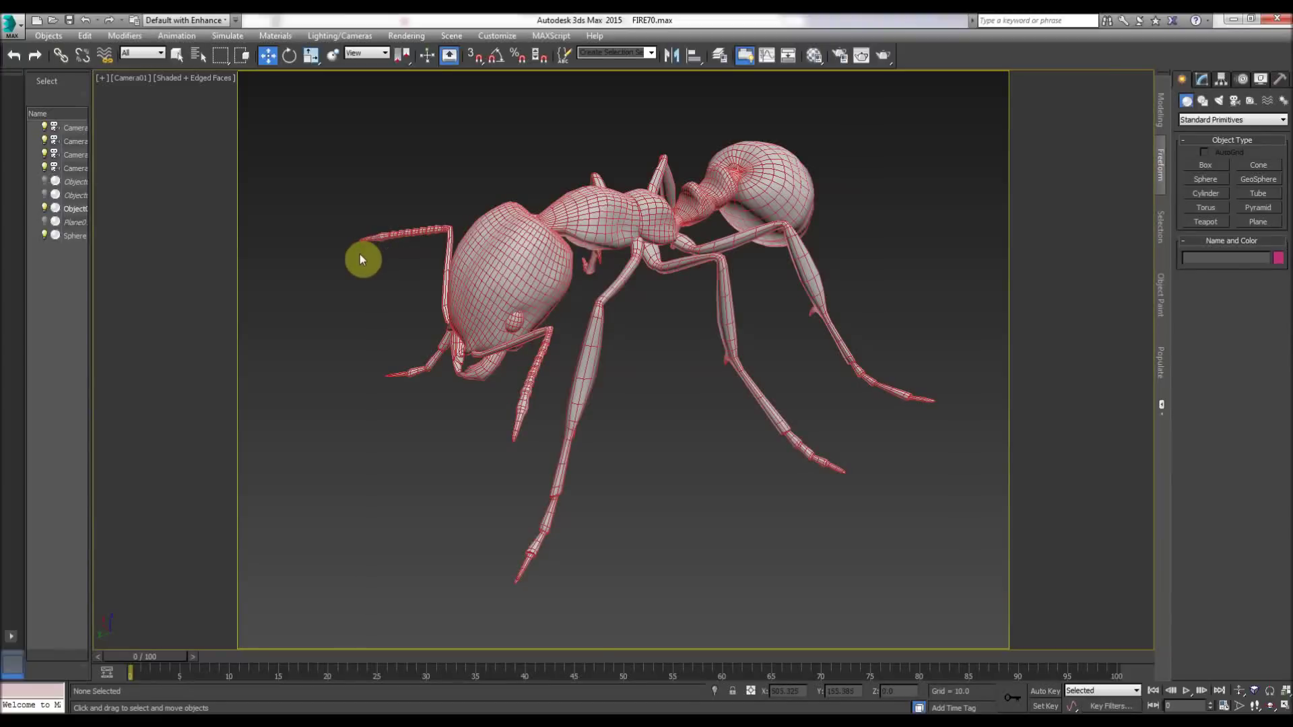
- Examine the ant mesh through the Camera01 view using Walk Through navigation, moving closer to its head and body
{"action": "left_click", "coordinate": [491, 231]}
{"action": "key", "text": "Up"}
{"action": "key", "text": "Left"}
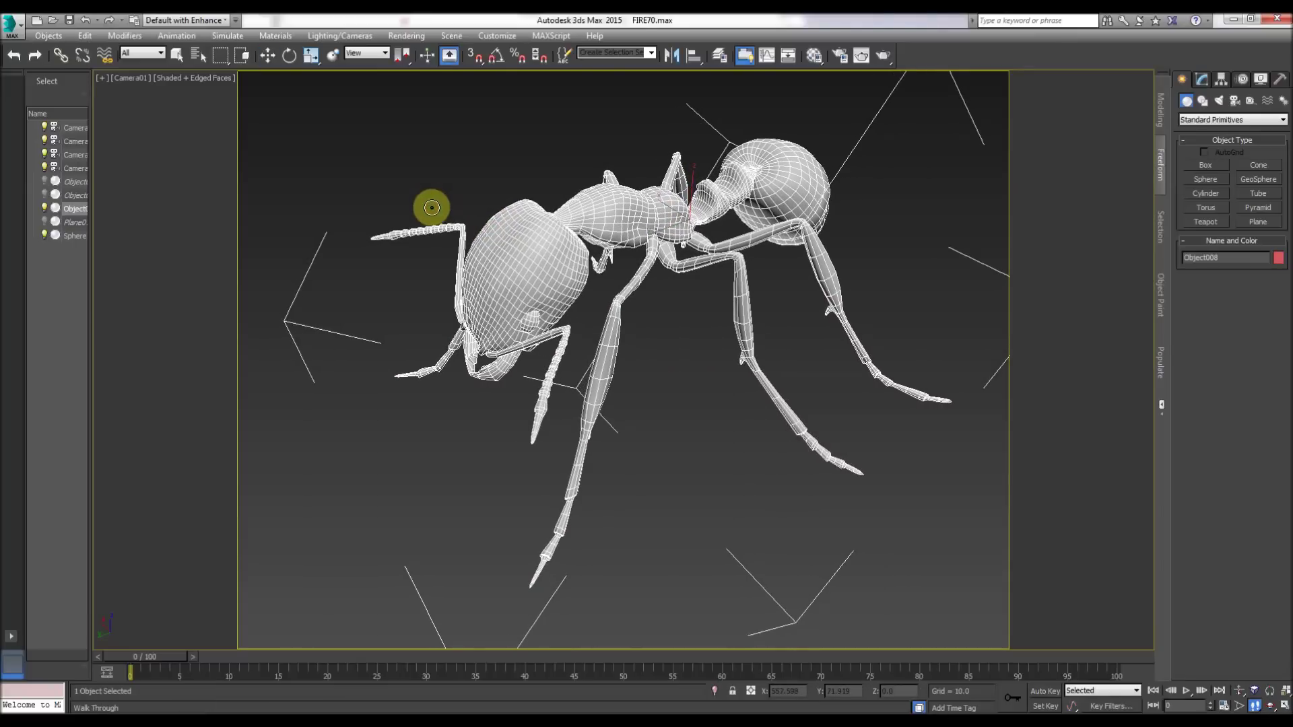
{"action": "key", "text": "Up"}
{"action": "key", "text": "Right"}
{"action": "key", "text": "Left"}
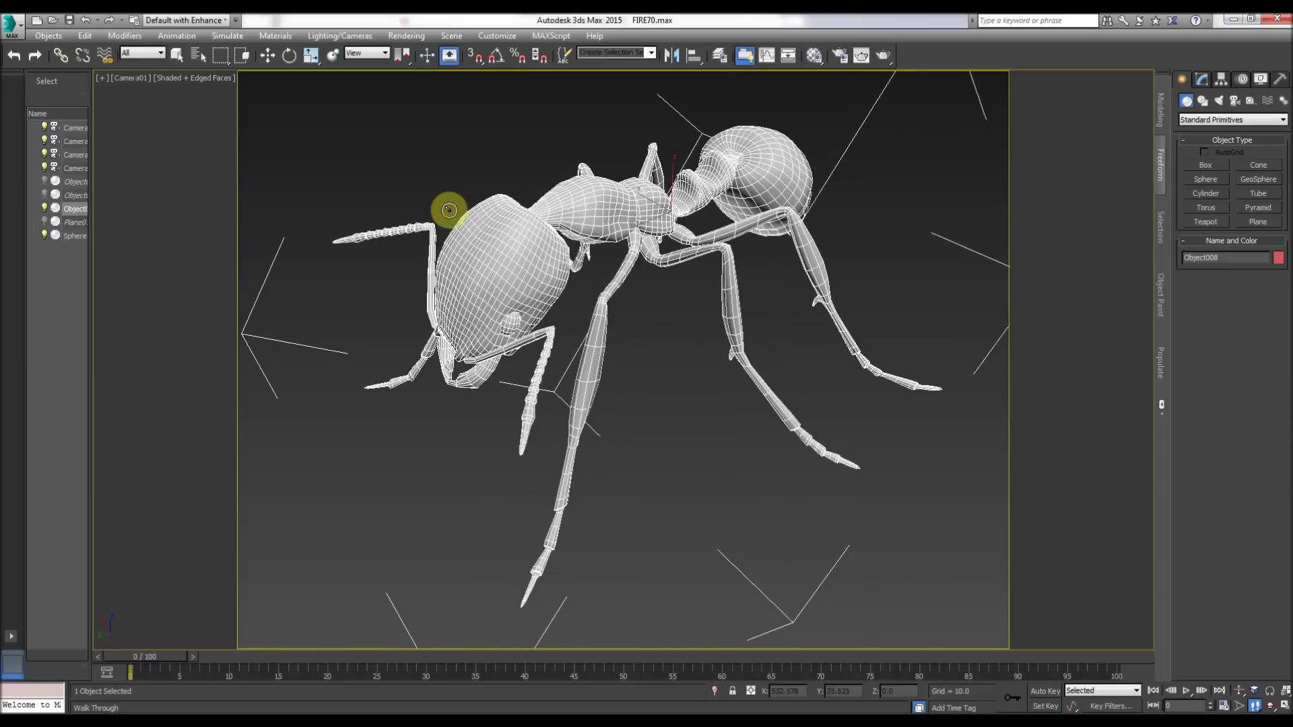
{"action": "key", "text": "Up"}
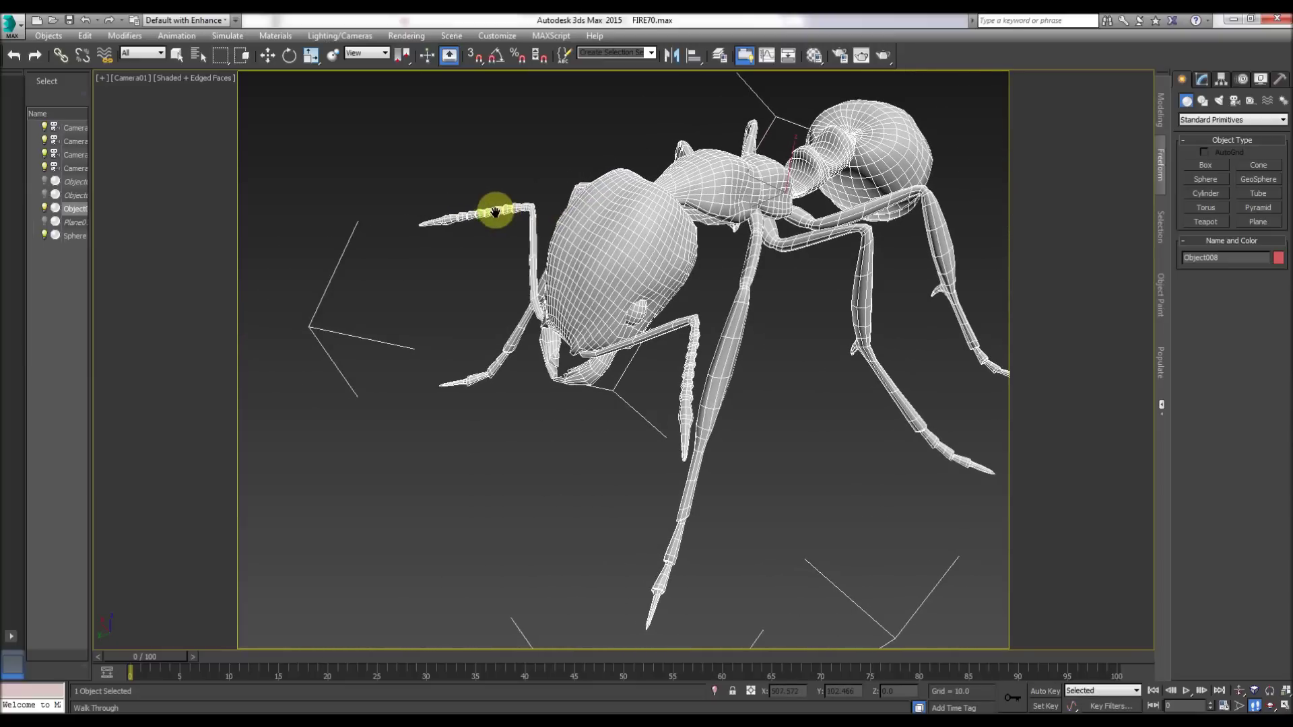
{"action": "left_click_drag", "start_coordinate": [496, 213], "coordinate": [528, 194]}
{"action": "key", "text": "Up"}
{"action": "key", "text": "Left"}
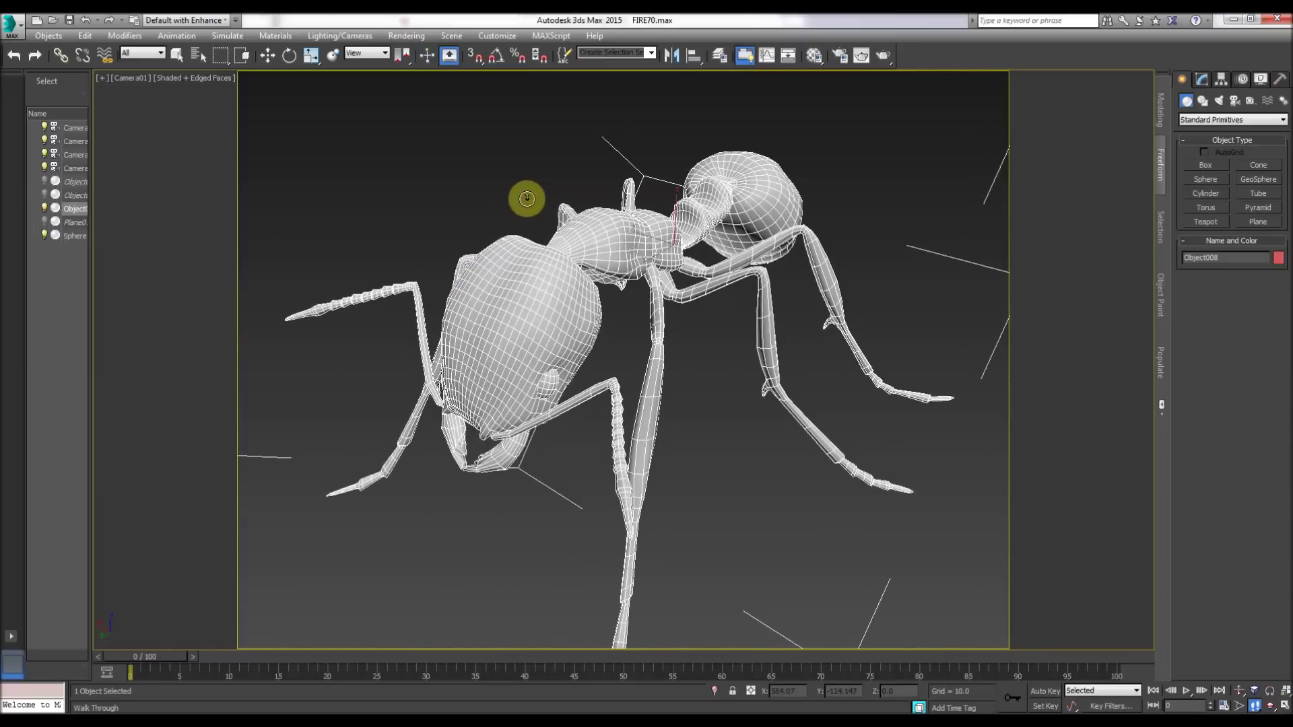
{"action": "key", "text": "Up"}
{"action": "key", "text": "Left"}
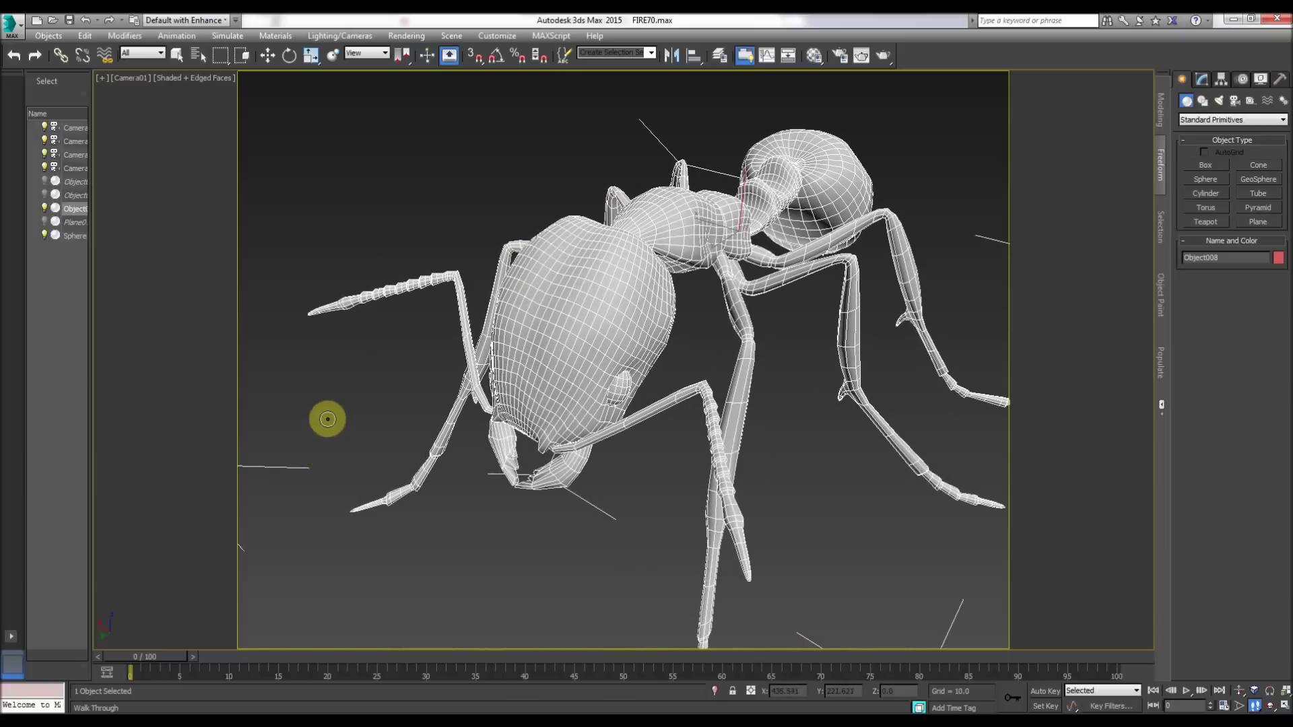
{"action": "left_click_drag", "start_coordinate": [533, 264], "coordinate": [534, 263]}
{"action": "middle_click_drag", "start_coordinate": [533, 264], "coordinate": [502, 266]}
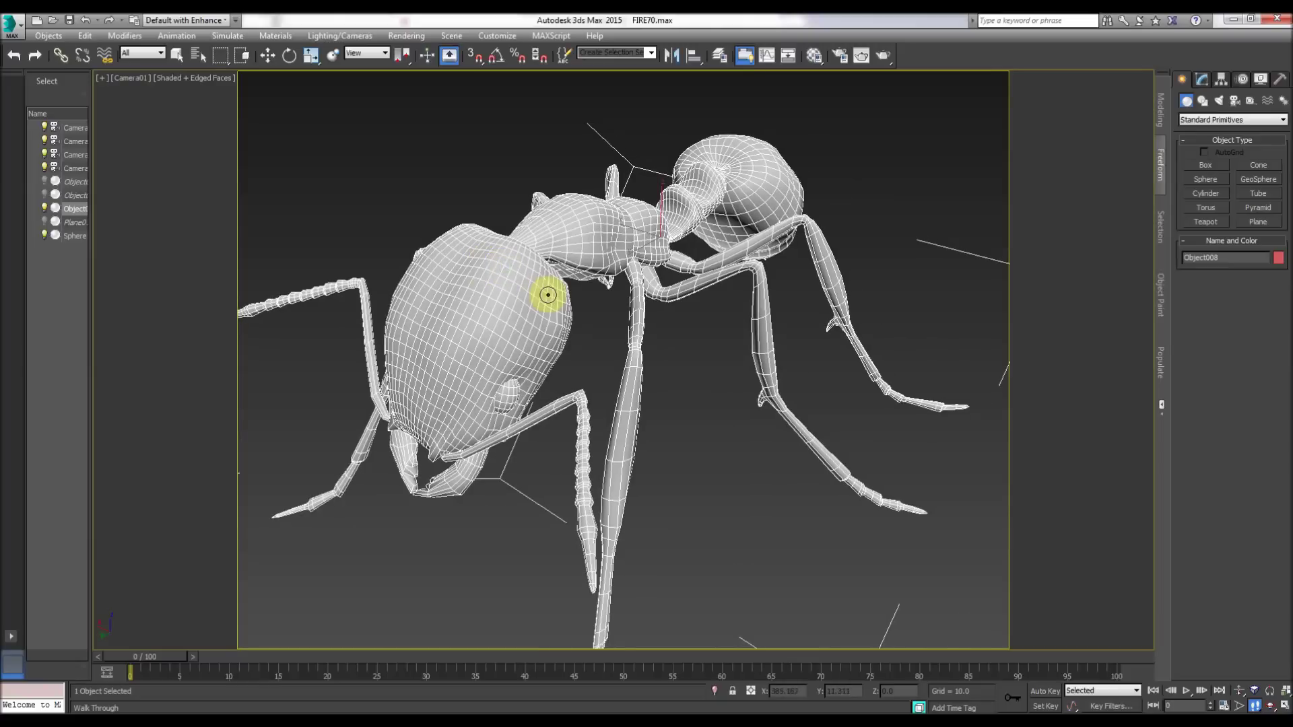
- Leave Walk Through navigation, deselect the ant, and orbit Camera01 around it to a more side-on view
{"action": "right_click", "coordinate": [366, 152]}
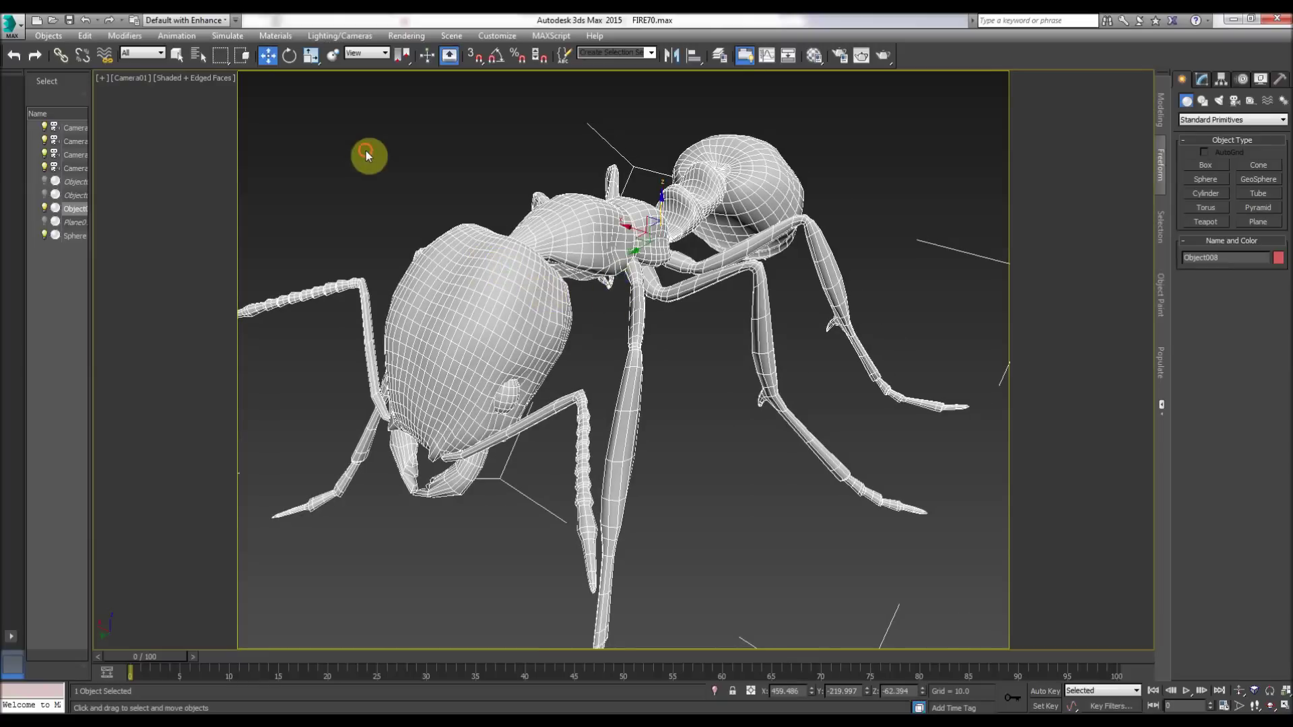
{"action": "left_click", "coordinate": [366, 152]}
{"action": "middle_click_drag", "start_coordinate": [402, 201], "coordinate": [471, 190]}
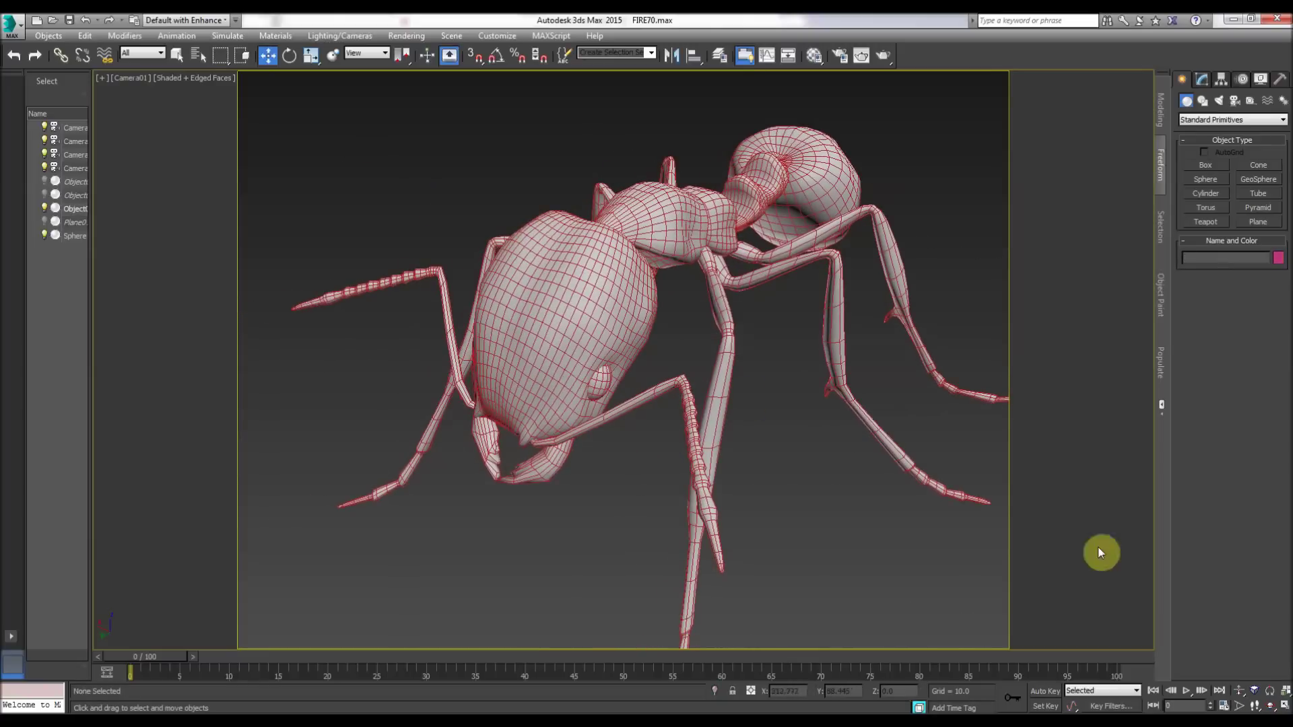
{"action": "left_click", "coordinate": [1270, 705]}
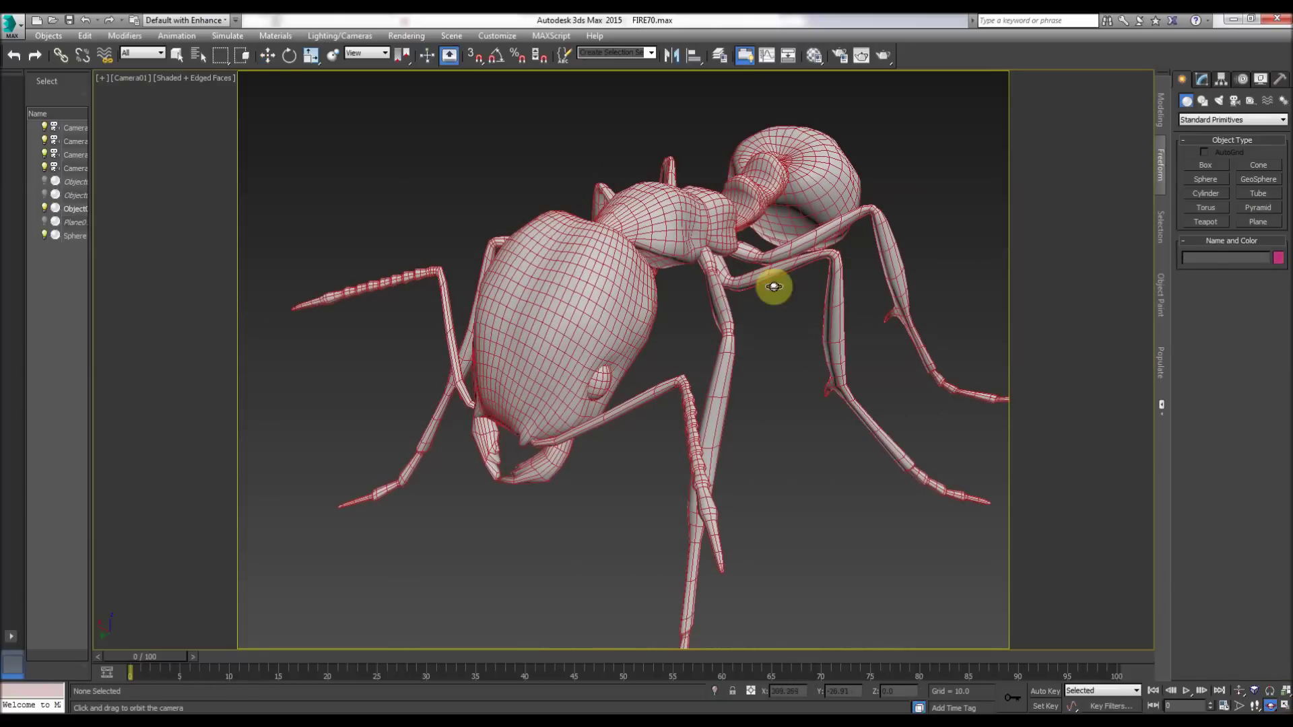
{"action": "left_click_drag", "start_coordinate": [773, 283], "coordinate": [707, 286]}
{"action": "right_click", "coordinate": [365, 188]}
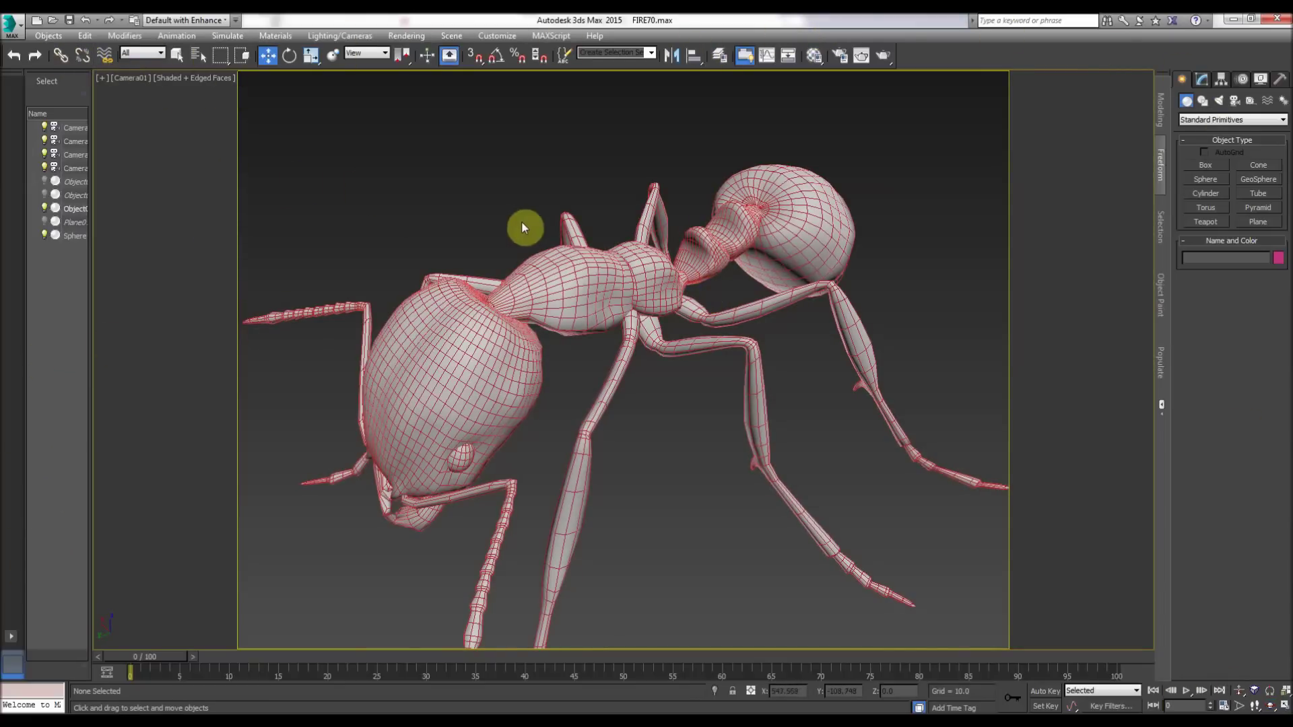
- Save the scene as a new copy named FIRE71
{"action": "left_click", "coordinate": [7, 28]}
{"action": "left_click", "coordinate": [43, 171]}
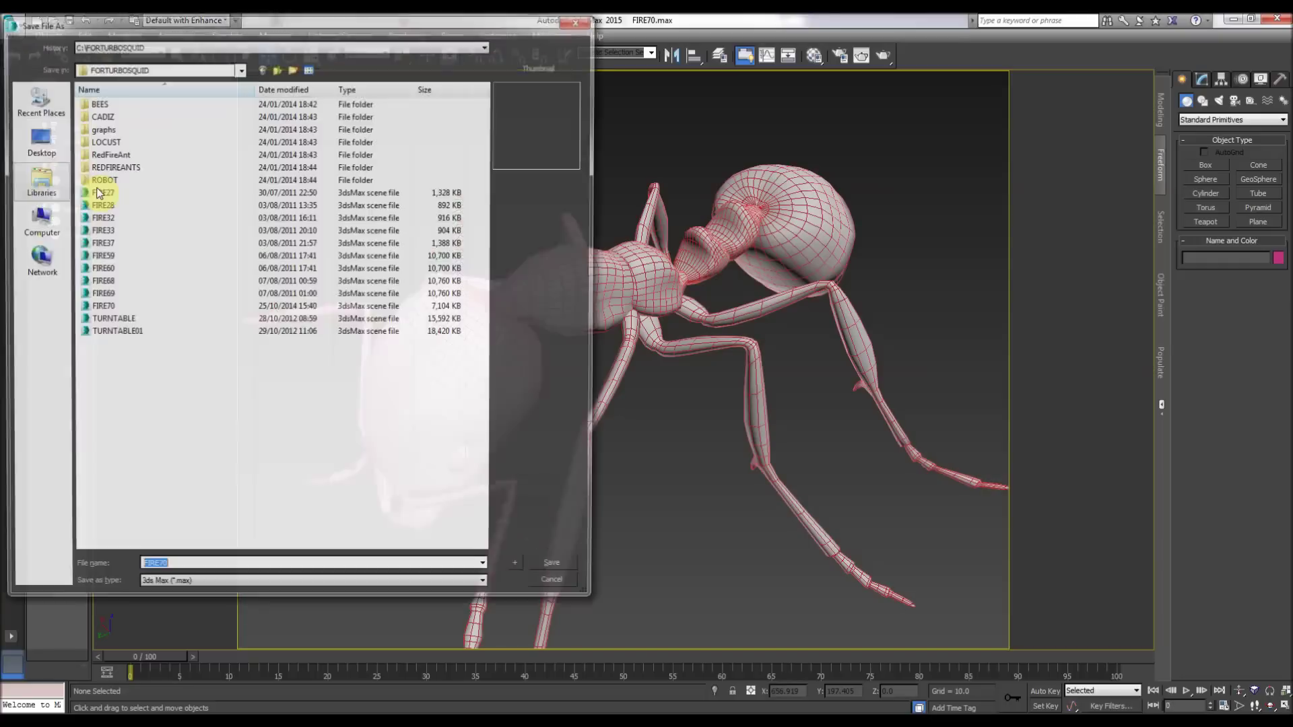
{"action": "left_click", "coordinate": [520, 571]}
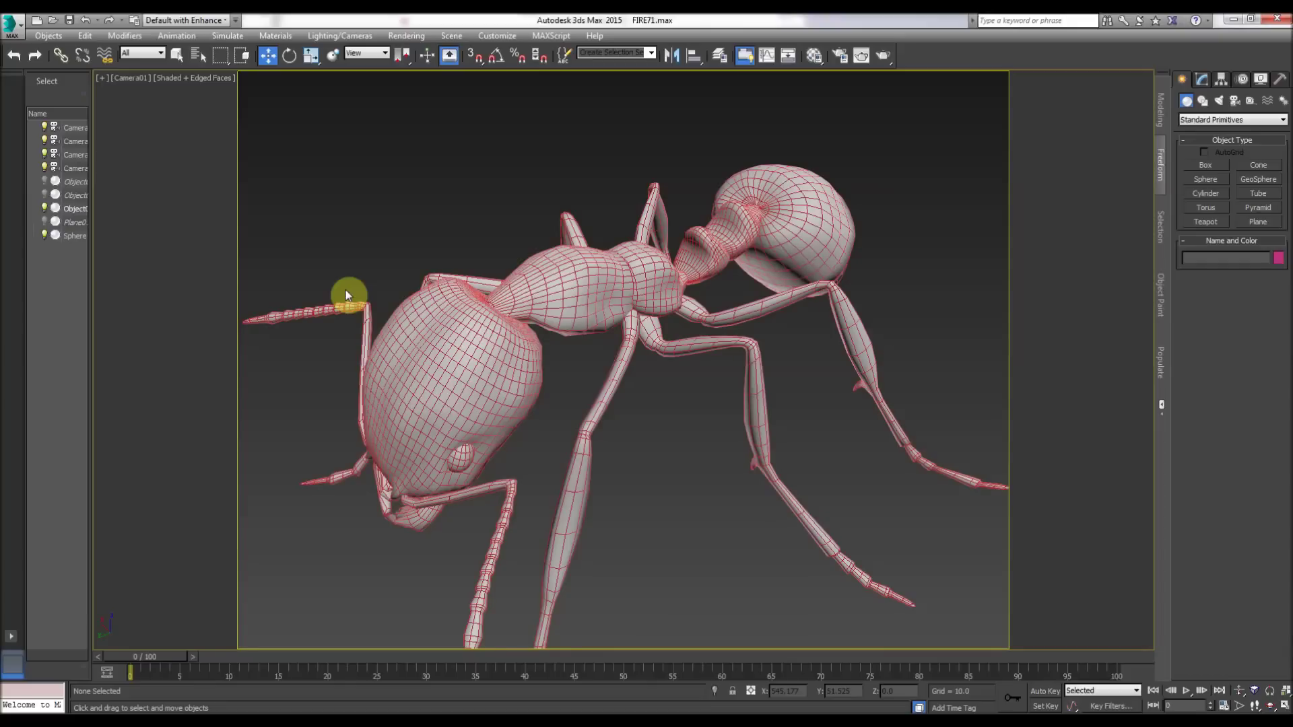
{"action": "middle_click_drag", "start_coordinate": [427, 179], "coordinate": [432, 173]}
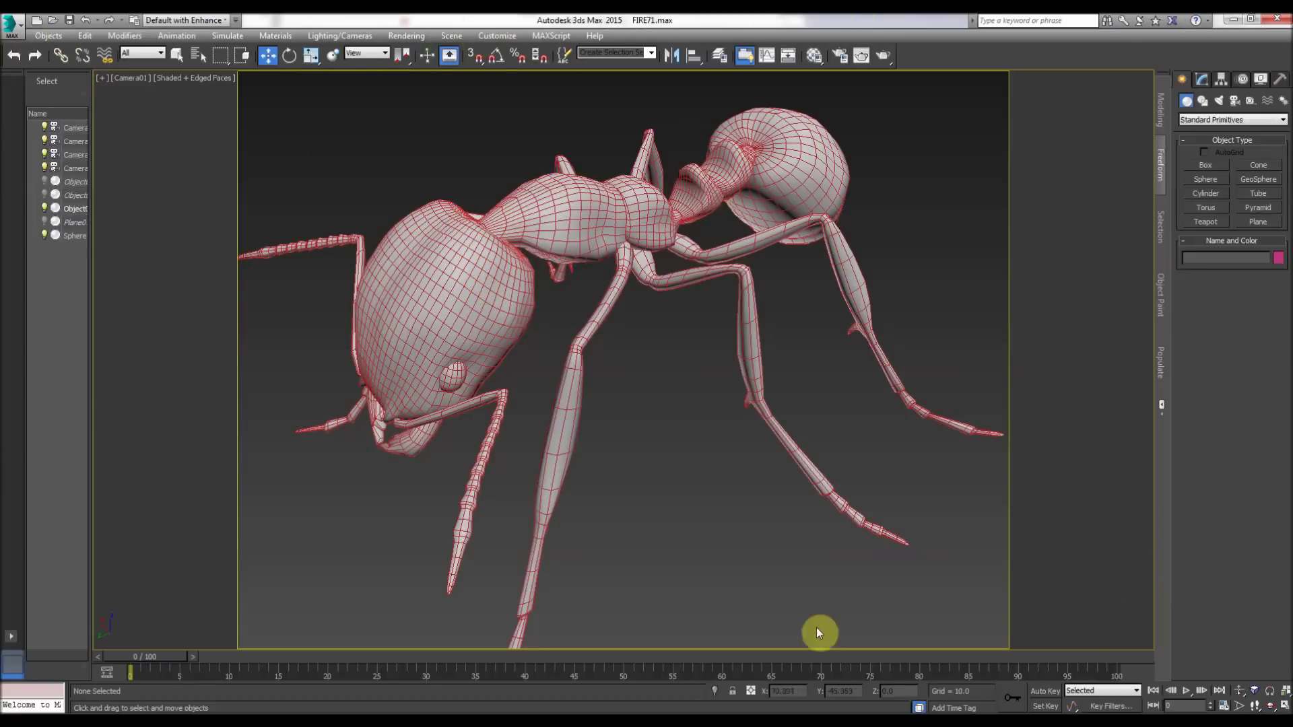
{"action": "scroll", "coordinate": [375, 148], "scroll_direction": "up", "scroll_amount": 3}
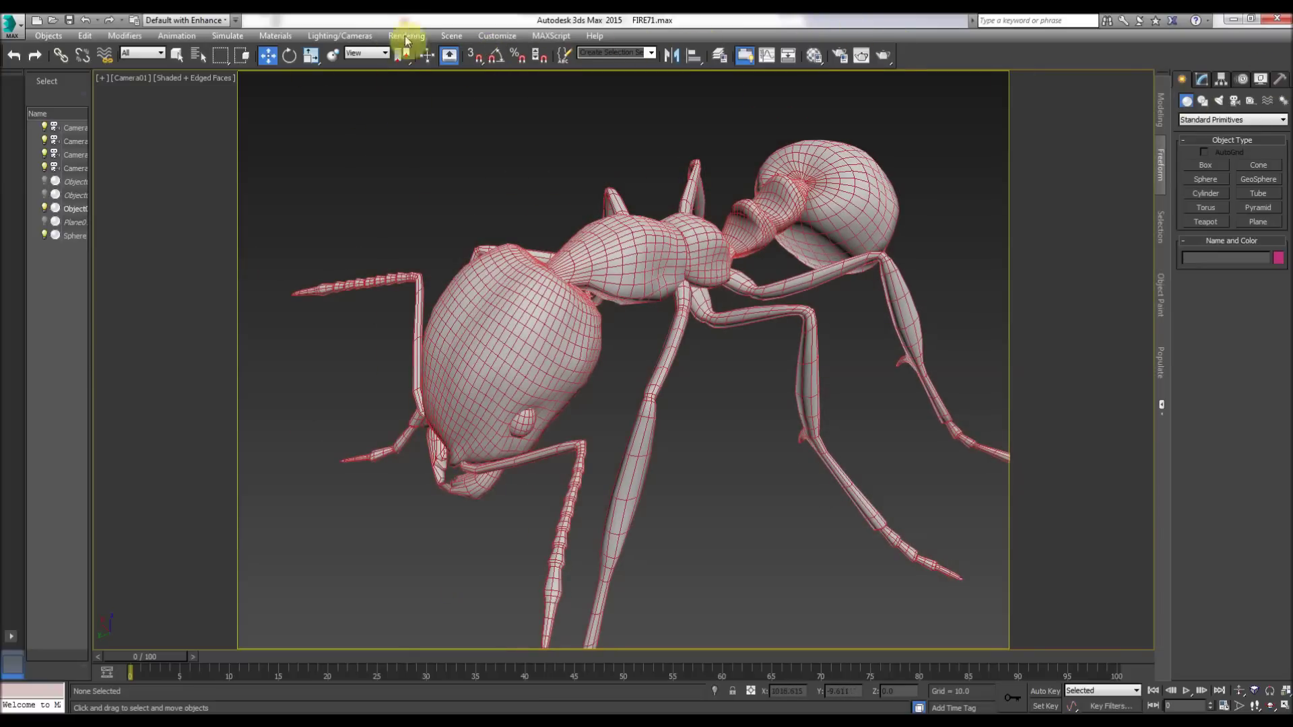
{"action": "middle_click_drag", "start_coordinate": [379, 341], "coordinate": [361, 323]}
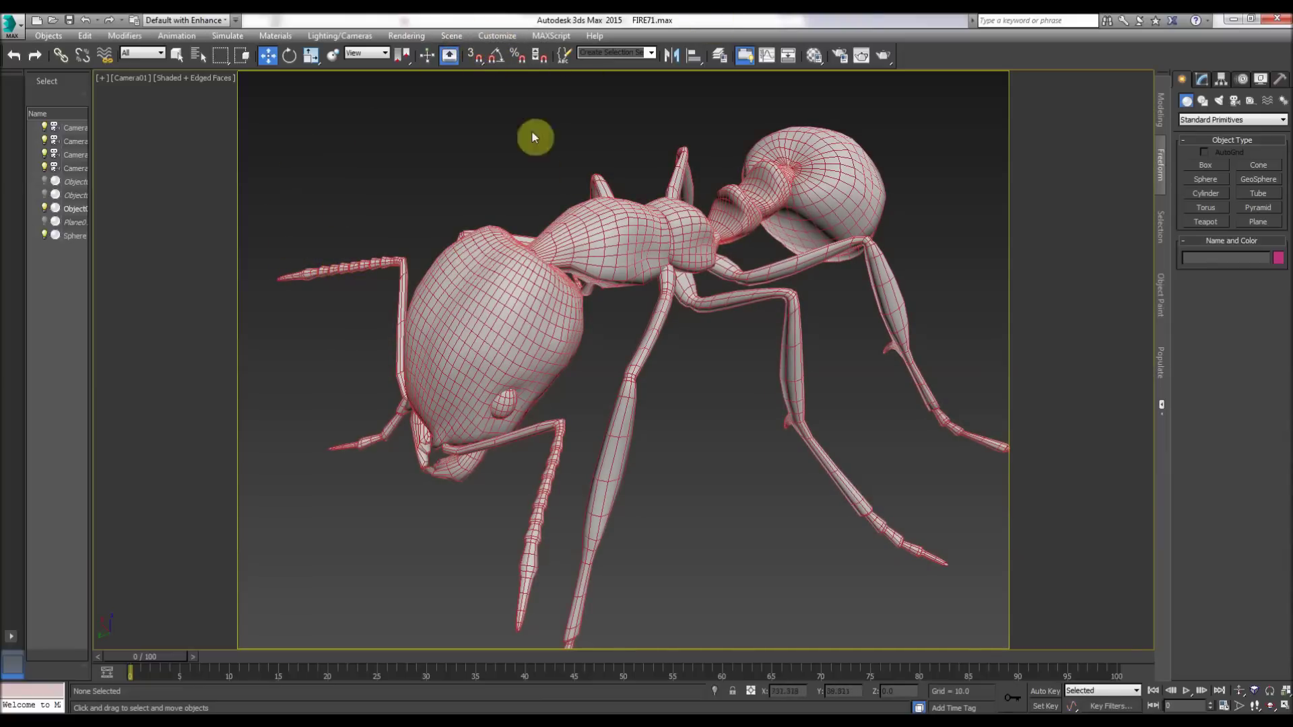
{"action": "middle_click_drag", "start_coordinate": [465, 233], "coordinate": [459, 229]}
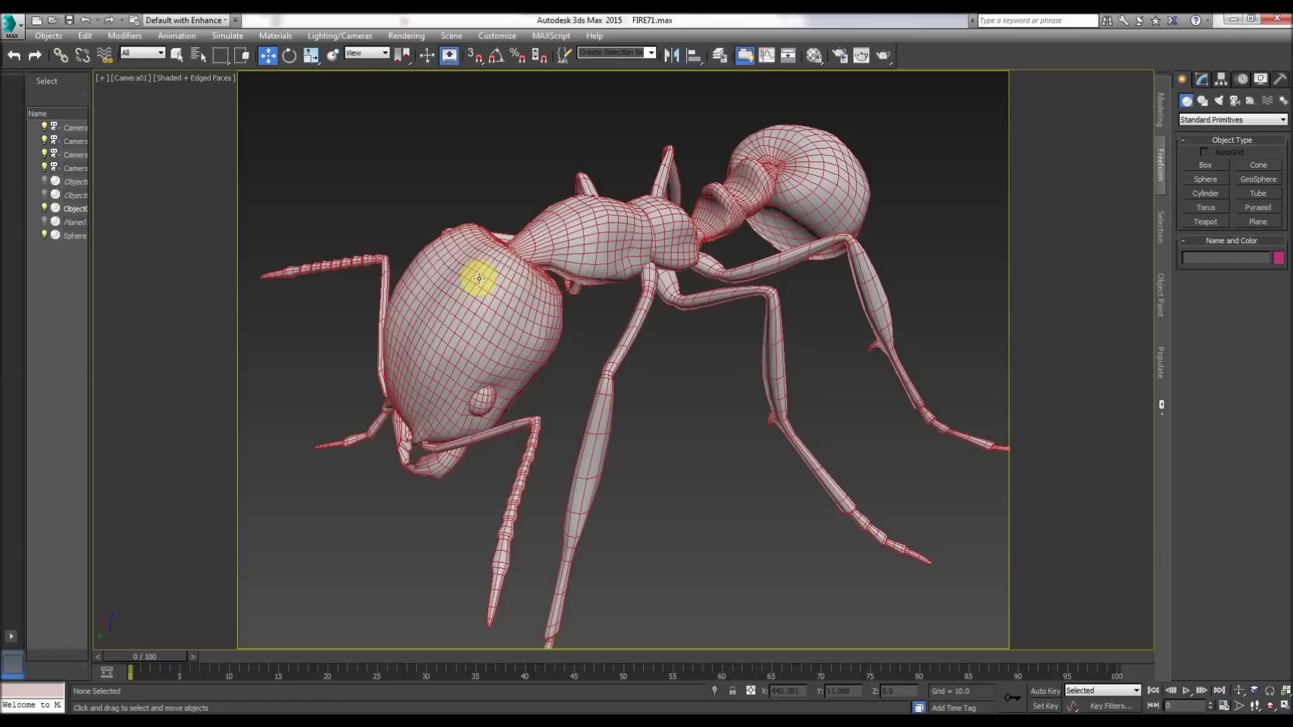
{"action": "left_click", "coordinate": [501, 294]}
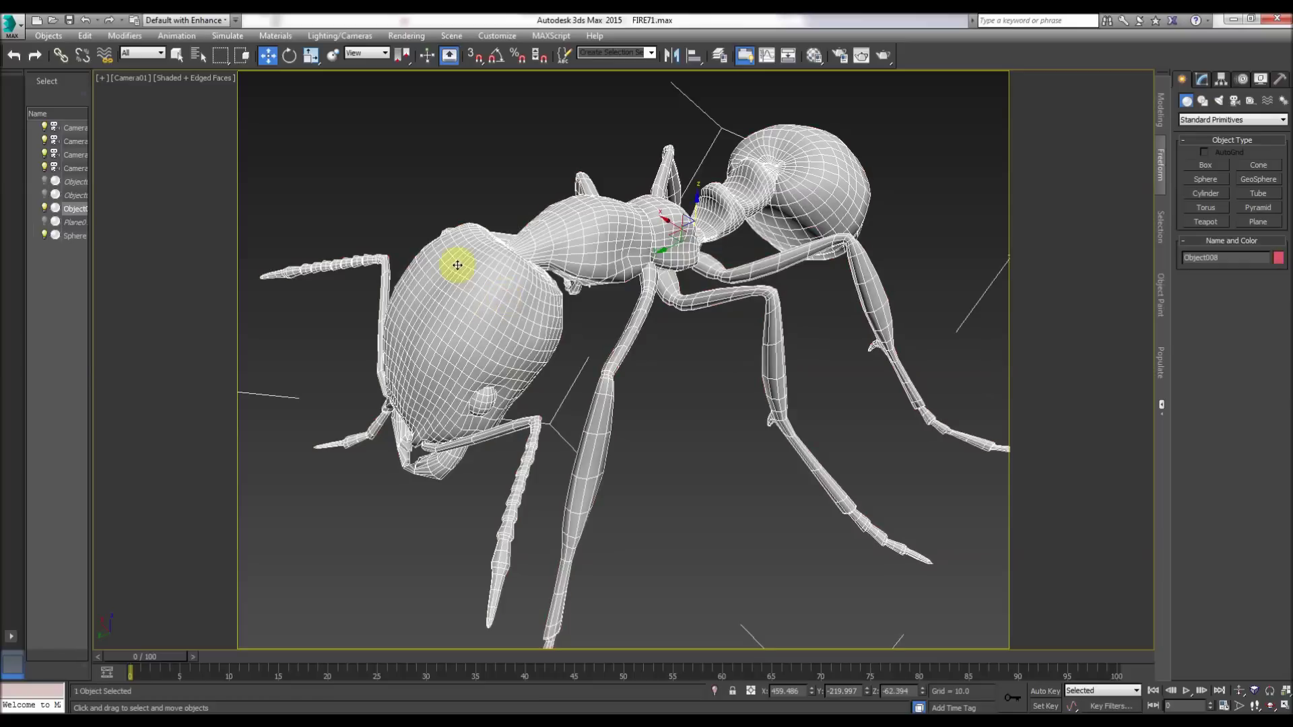
{"action": "left_click", "coordinate": [415, 174]}
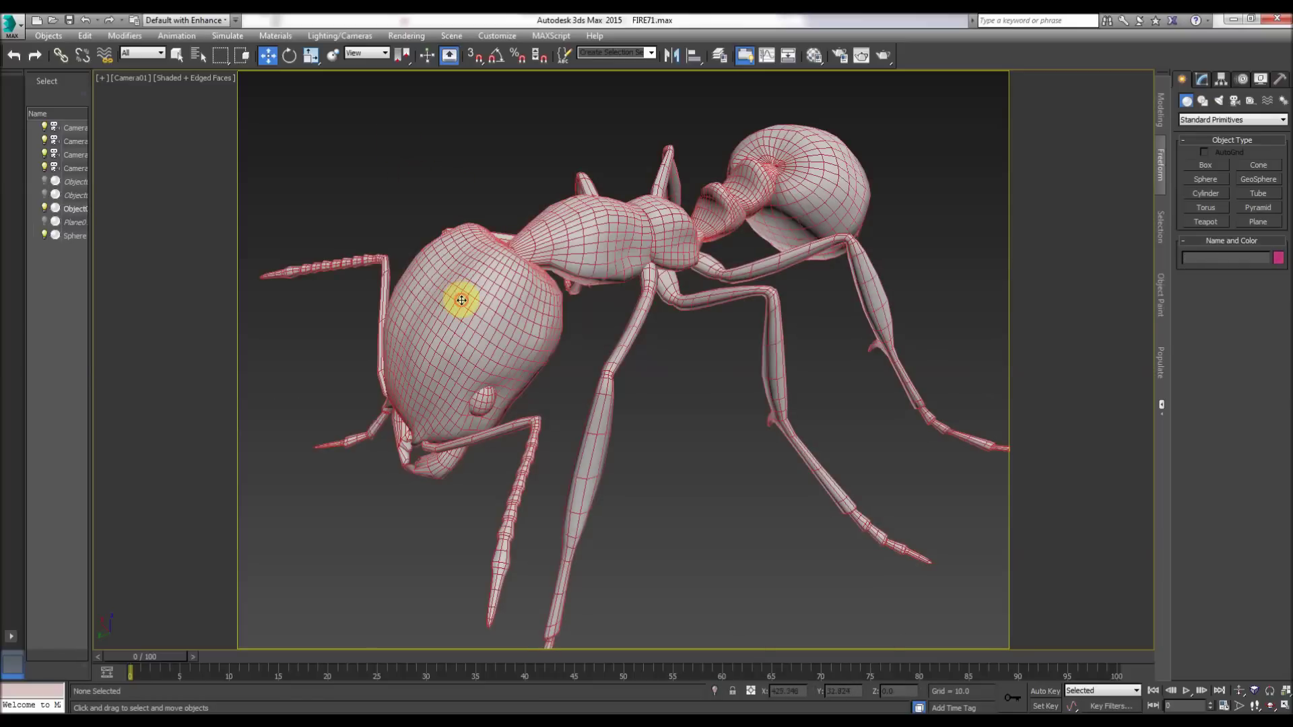
{"action": "left_click", "coordinate": [461, 300]}
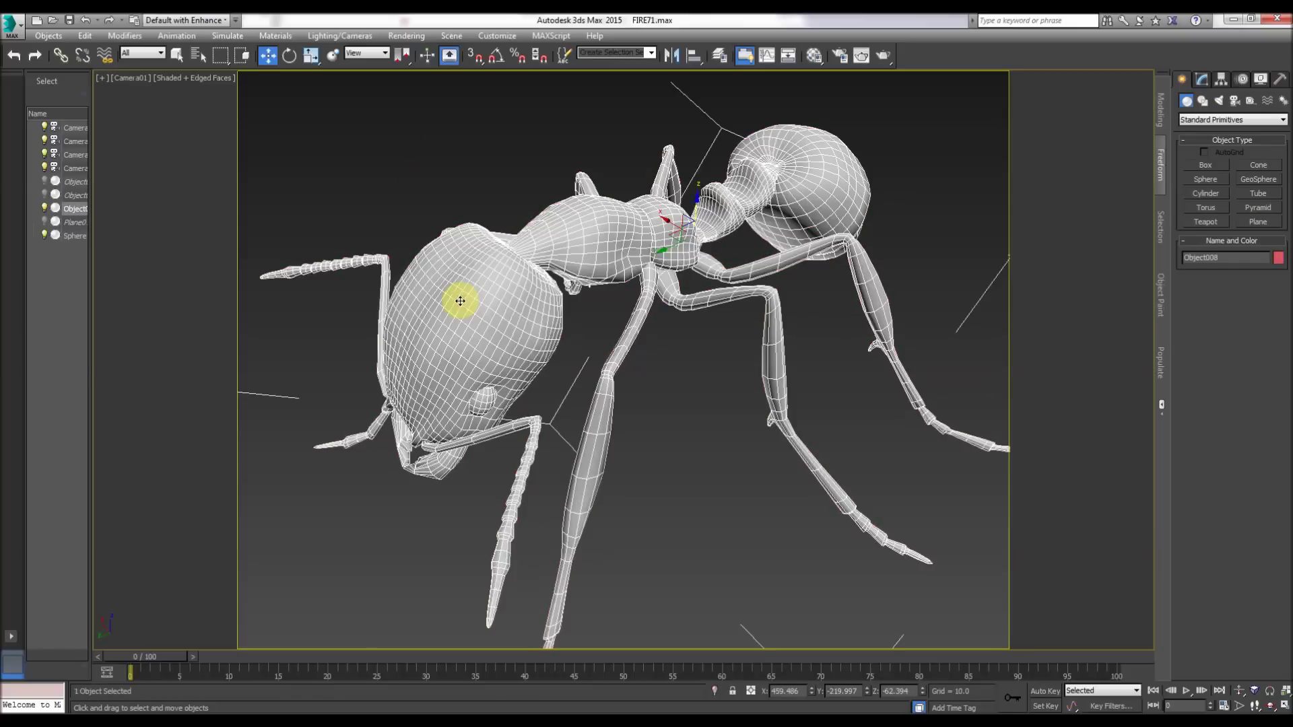
{"action": "left_click", "coordinate": [402, 120]}
{"action": "middle_click_drag", "start_coordinate": [424, 230], "coordinate": [423, 253]}
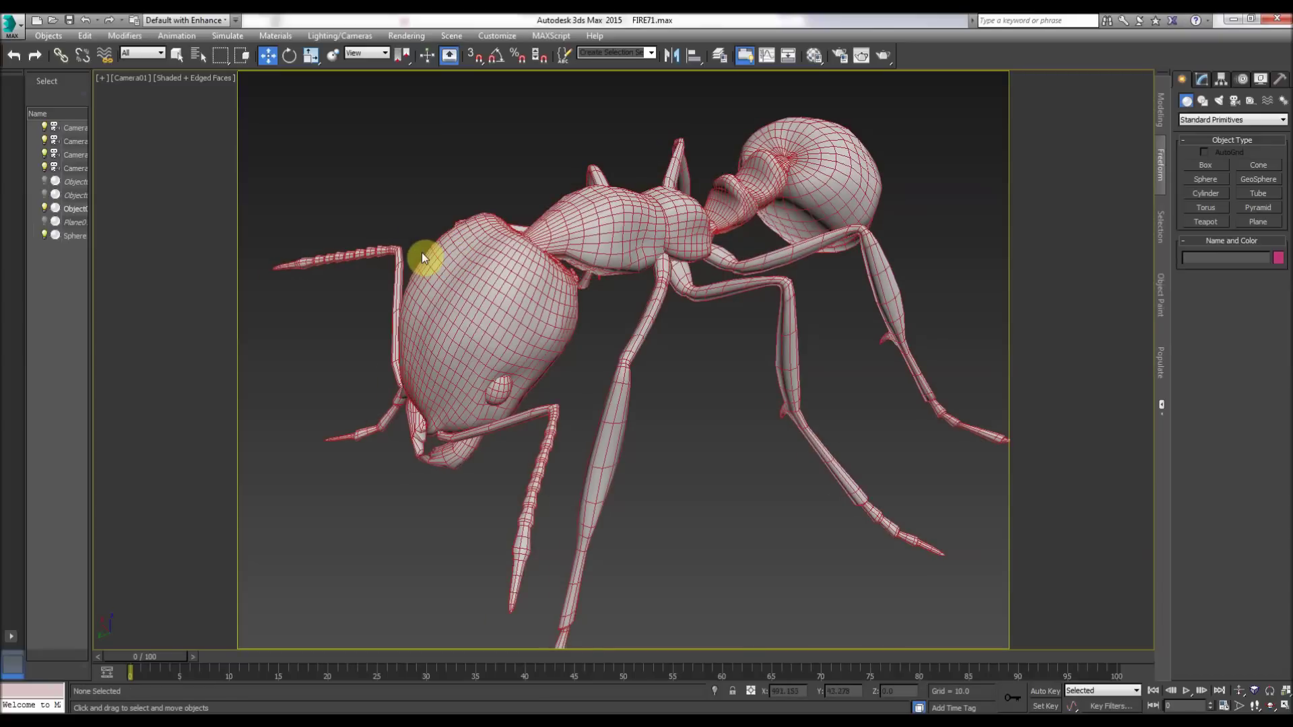
{"action": "left_click", "coordinate": [483, 240]}
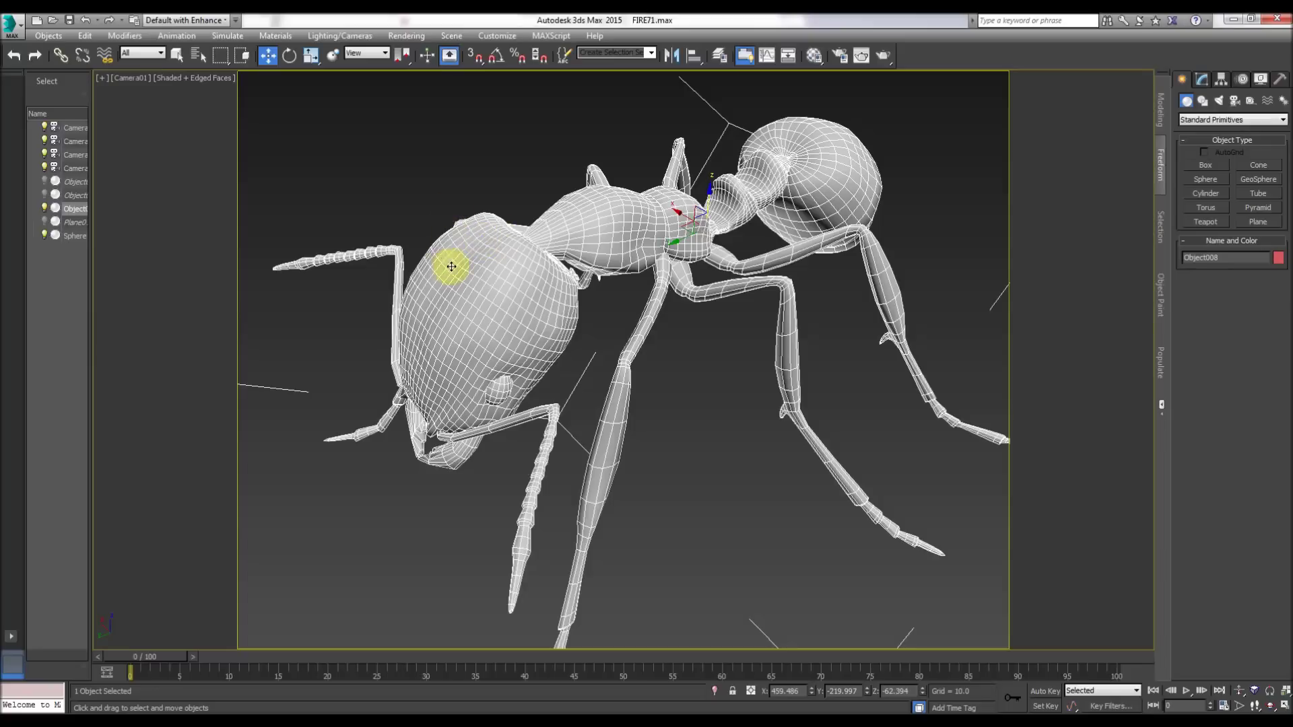
{"action": "middle_click_drag", "start_coordinate": [453, 265], "coordinate": [402, 176]}
{"action": "left_click", "coordinate": [402, 171]}
{"action": "middle_click_drag", "start_coordinate": [478, 307], "coordinate": [357, 440]}
{"action": "left_click", "coordinate": [462, 335]}
{"action": "middle_click_drag", "start_coordinate": [487, 297], "coordinate": [496, 300]}
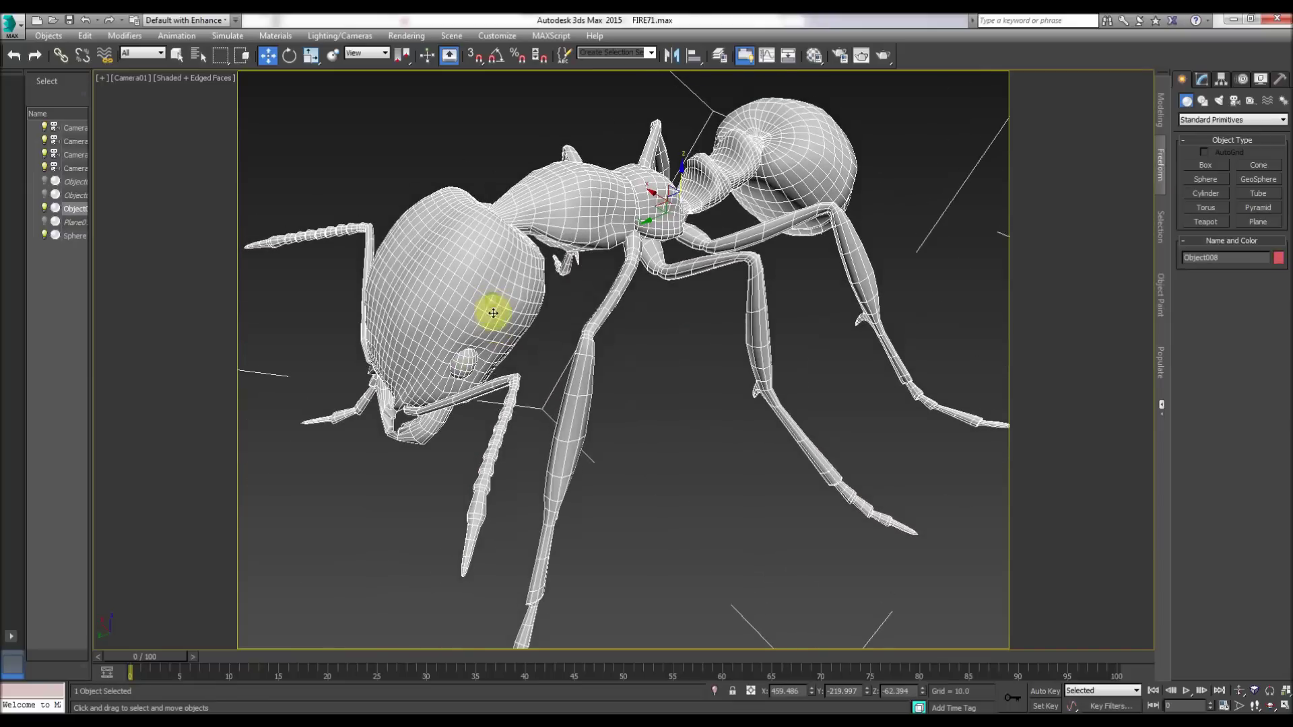
{"action": "middle_click_drag", "start_coordinate": [385, 151], "coordinate": [407, 164]}
{"action": "left_click", "coordinate": [407, 163]}
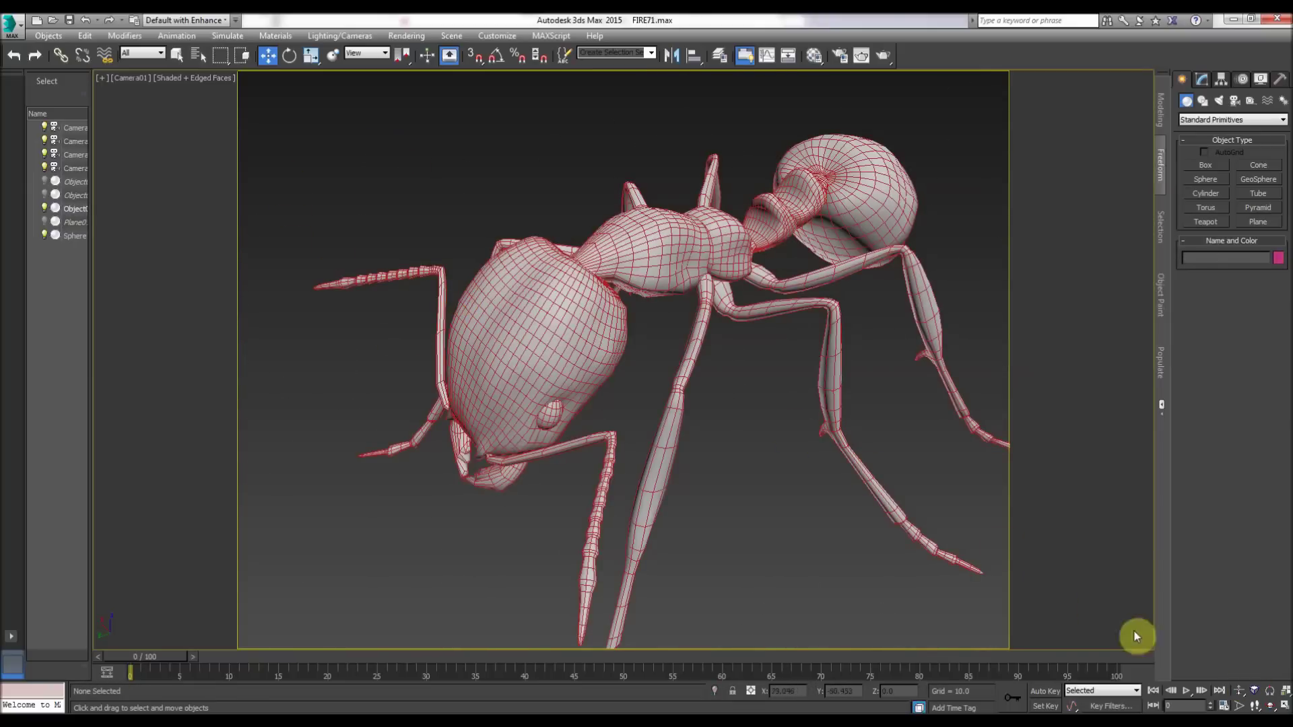
- Switch the viewport to Perspective and delete the extra camera and its target located far from the ant
{"action": "key", "text": "p"}
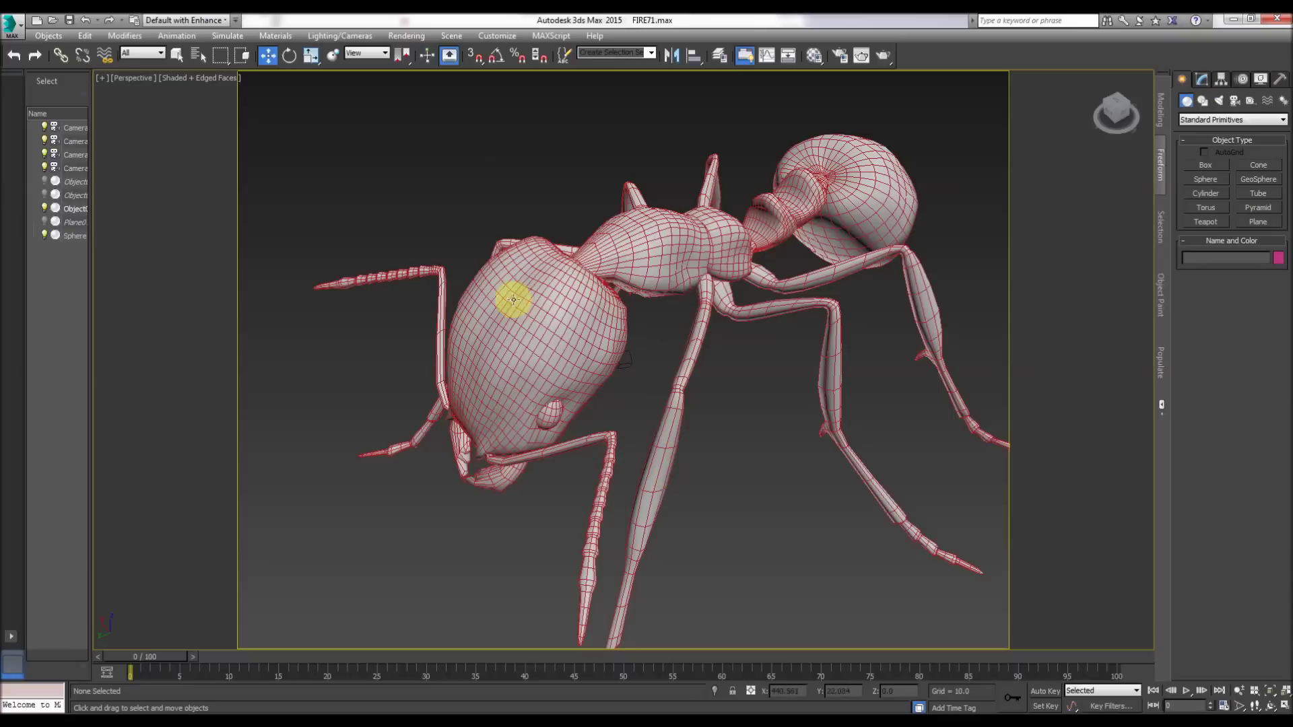
{"action": "mouse_move", "coordinate": [430, 274]}
{"action": "middle_mouse_down"}
{"action": "mouse_move", "coordinate": [447, 256]}
{"action": "mouse_move", "coordinate": [444, 284]}
{"action": "middle_mouse_up"}
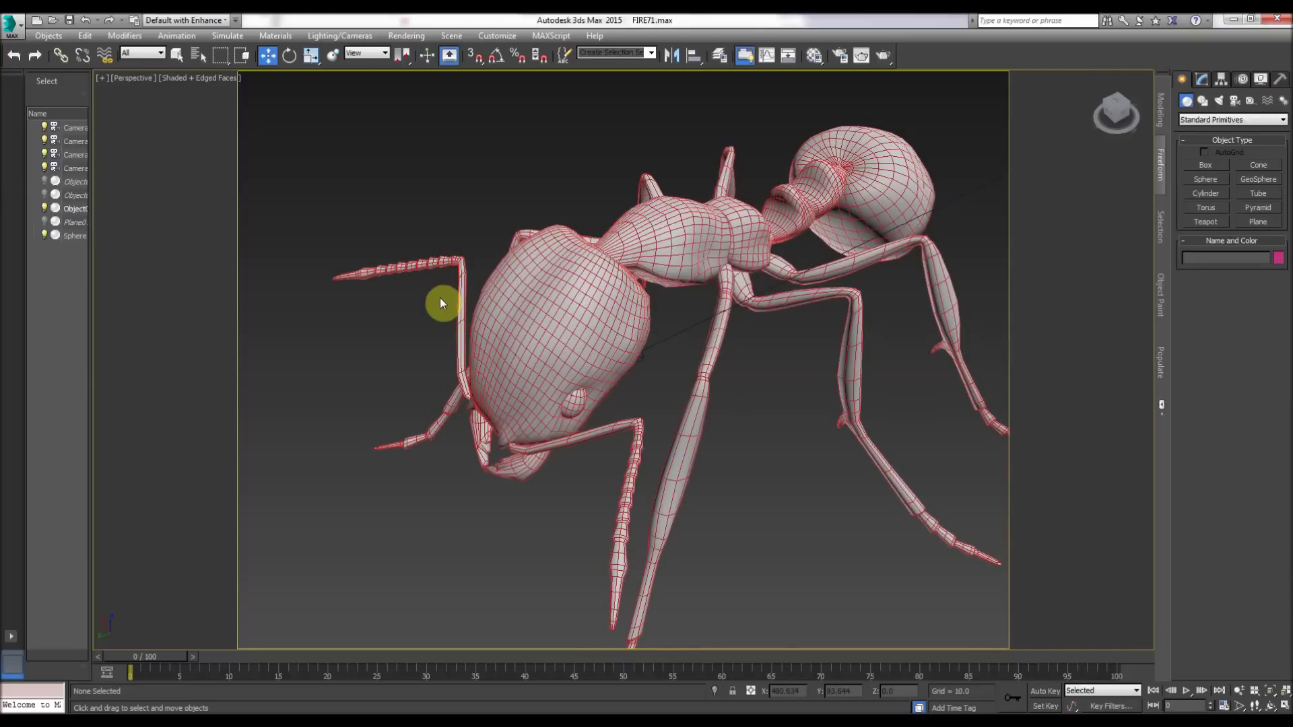
{"action": "middle_click_drag", "start_coordinate": [431, 309], "coordinate": [613, 271]}
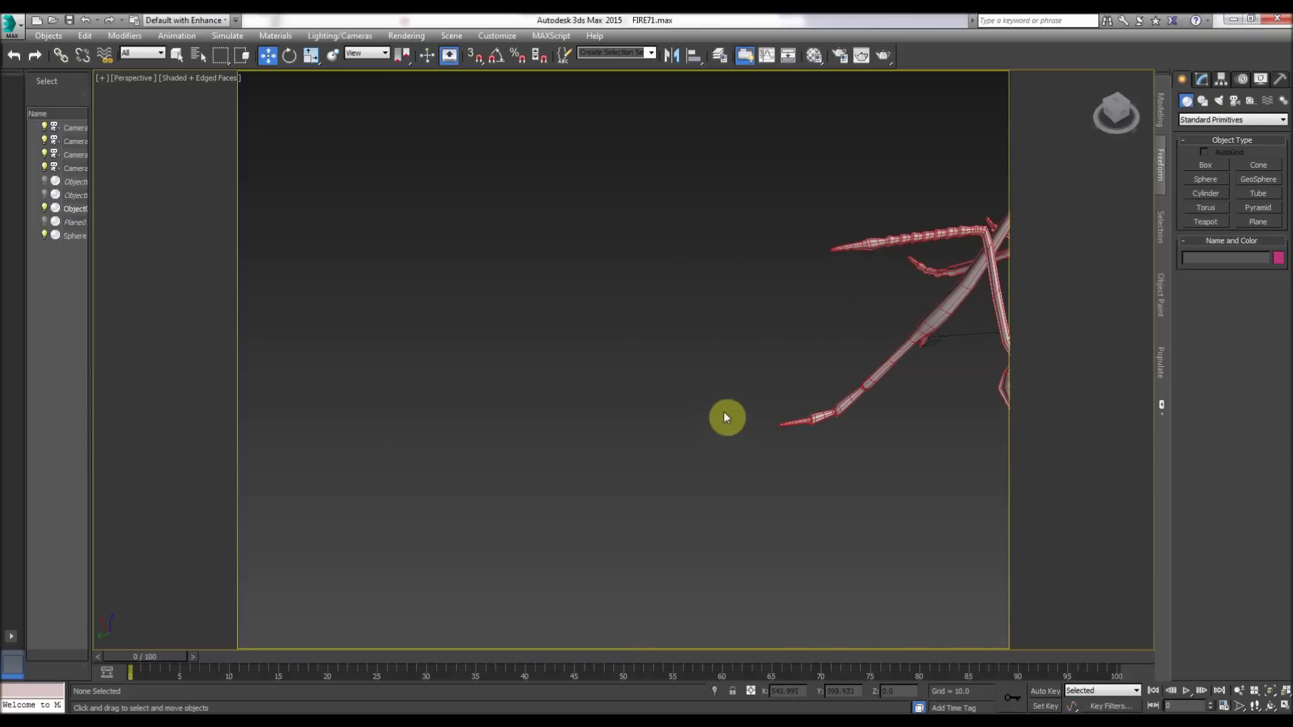
{"action": "key", "text": "z"}
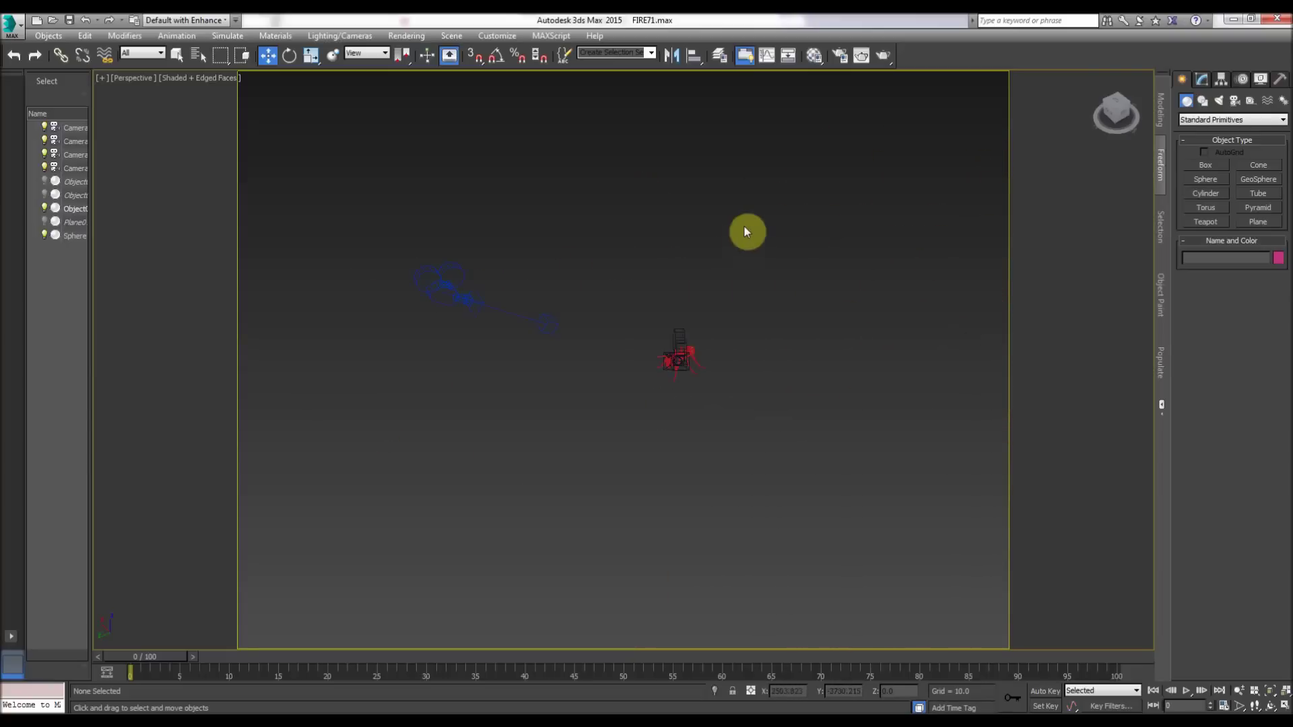
{"action": "left_click", "coordinate": [438, 278]}
{"action": "key", "text": "Delete"}
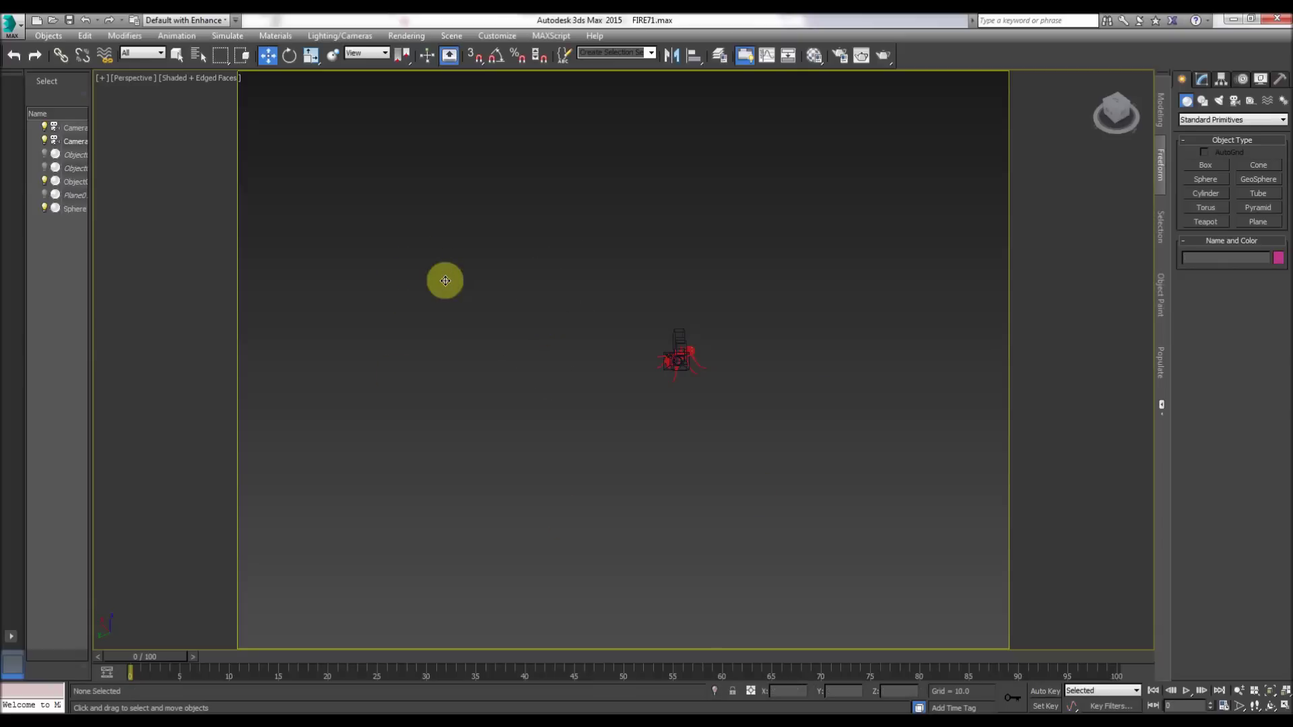
- Return the viewport from Perspective to the Camera01 view
{"action": "scroll", "coordinate": [445, 281], "scroll_direction": "up", "scroll_amount": 7}
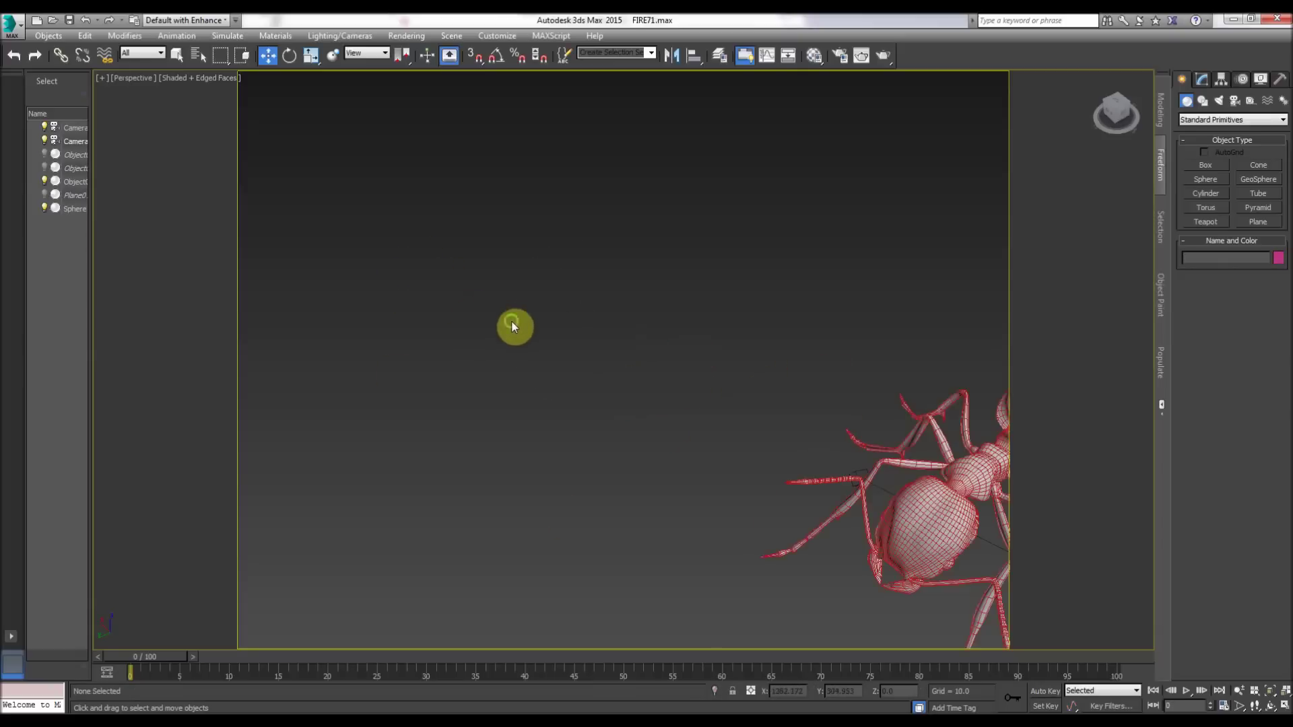
{"action": "middle_click_drag", "start_coordinate": [512, 327], "coordinate": [985, 243], "text": "alt"}
{"action": "middle_click_drag", "start_coordinate": [282, 252], "coordinate": [645, 307], "text": "alt"}
{"action": "key", "text": "z"}
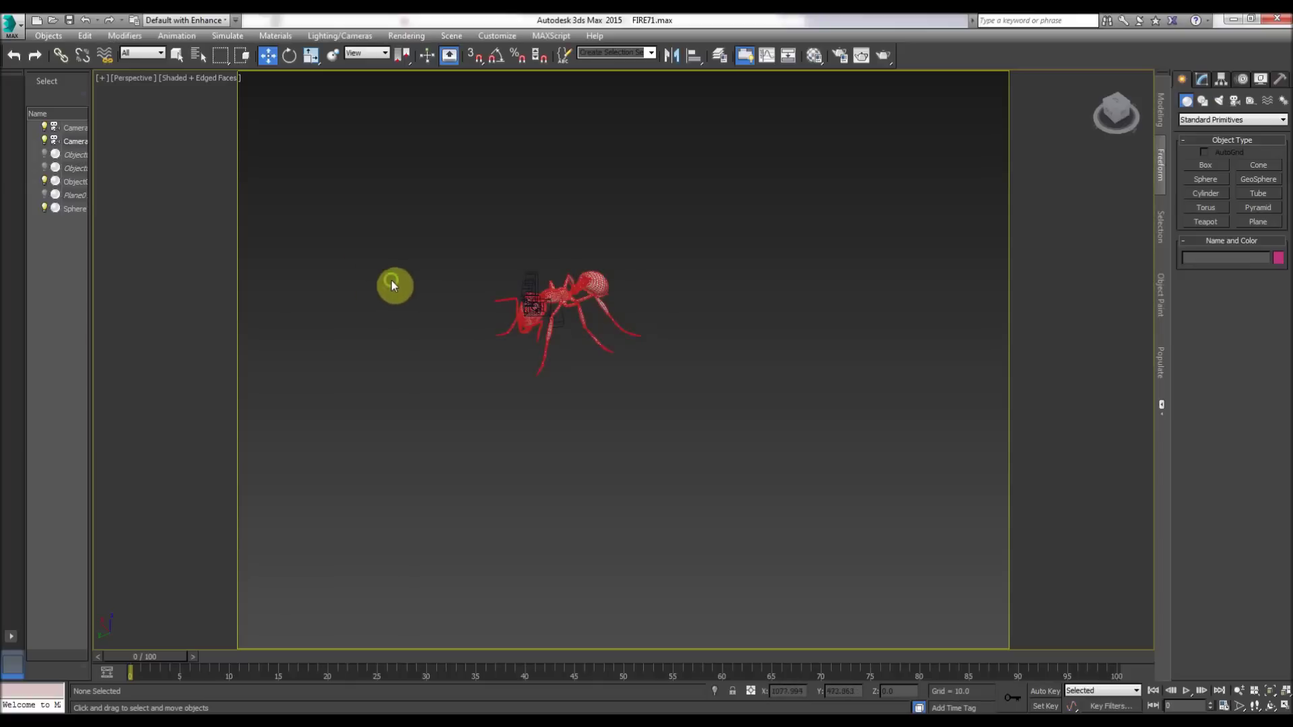
{"action": "middle_click_drag", "start_coordinate": [391, 283], "coordinate": [415, 286]}
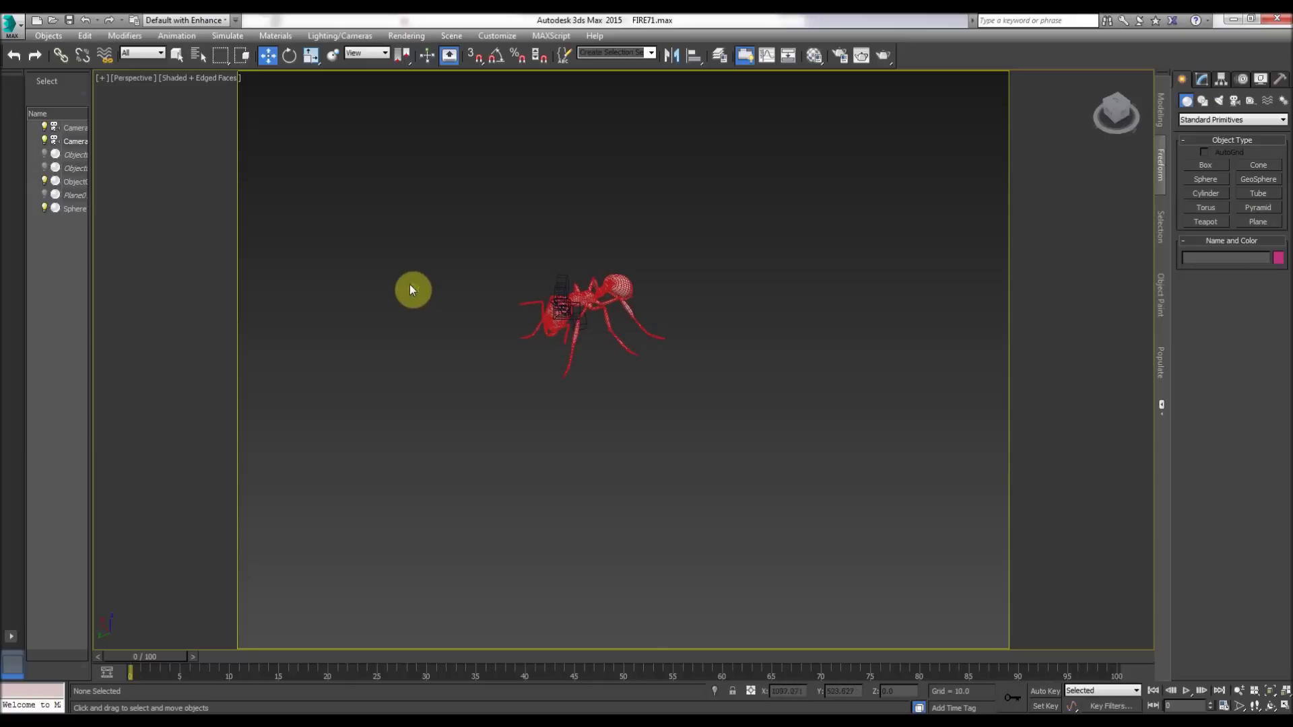
{"action": "left_click", "coordinate": [126, 76]}
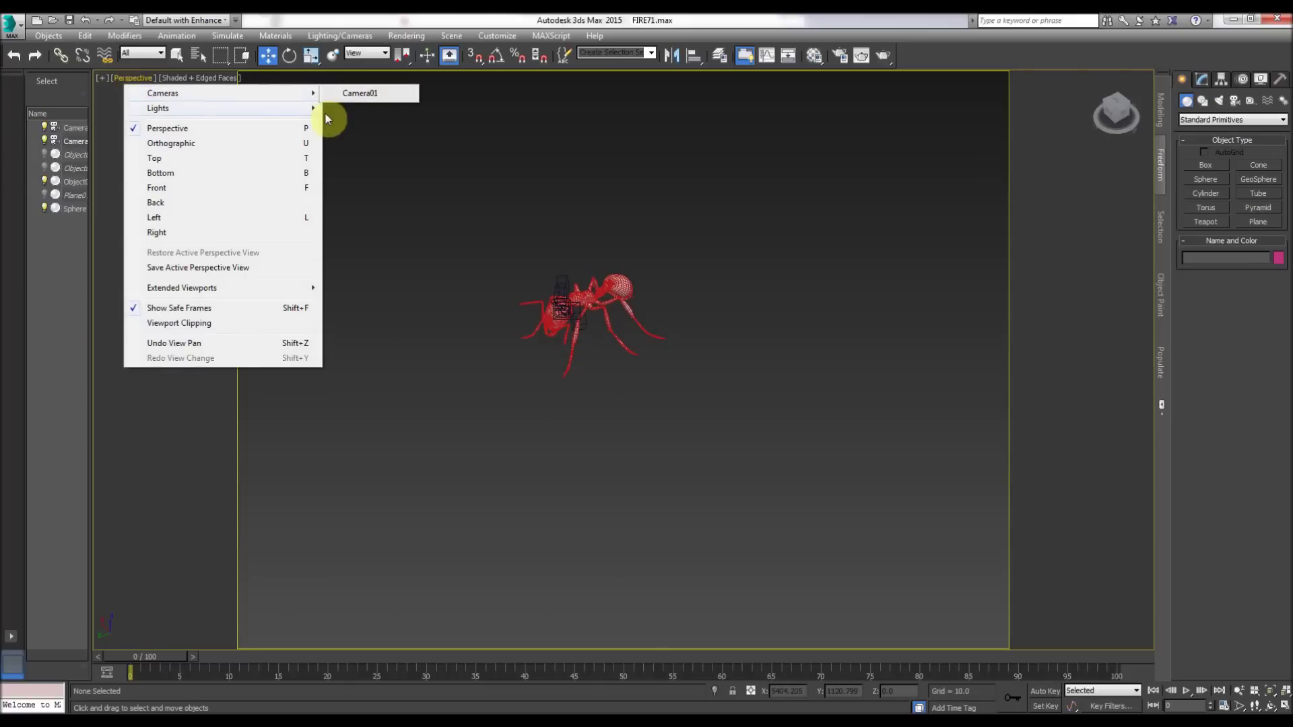
{"action": "left_click", "coordinate": [354, 94]}
{"action": "middle_click_drag", "start_coordinate": [460, 238], "coordinate": [434, 252]}
{"action": "key", "text": "ctrl+z"}
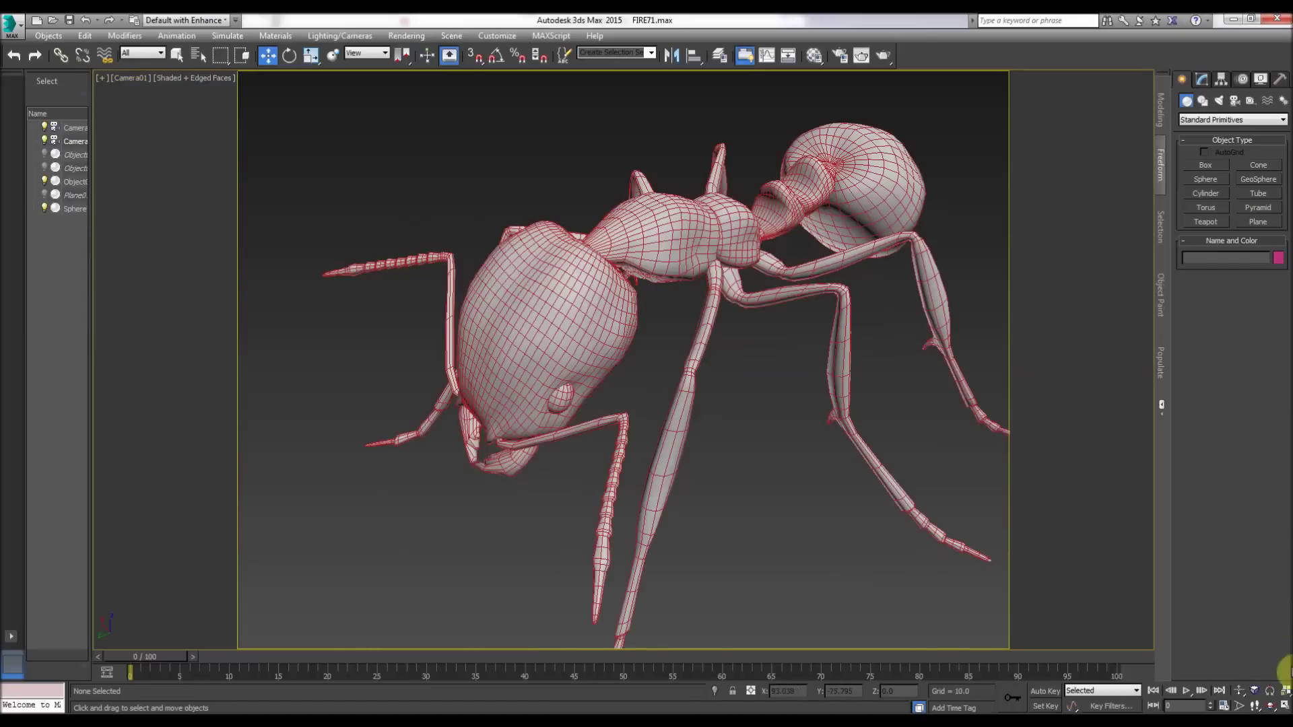
- Orbit Camera01 to look down on the ant from above and select the ant mesh
{"action": "left_click", "coordinate": [1270, 705]}
{"action": "left_click_drag", "start_coordinate": [631, 356], "coordinate": [707, 279]}
{"action": "key", "text": "w"}
{"action": "left_click", "coordinate": [523, 231]}
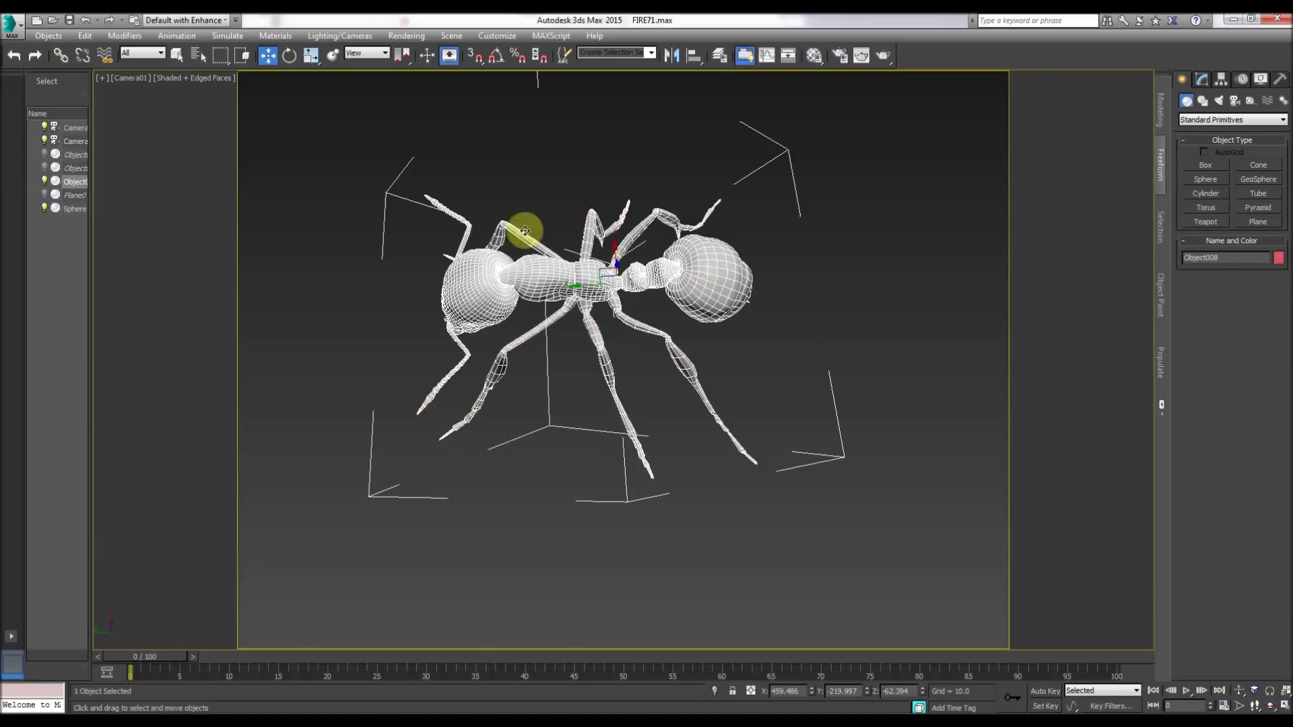
{"action": "middle_click_drag", "start_coordinate": [436, 340], "coordinate": [464, 351]}
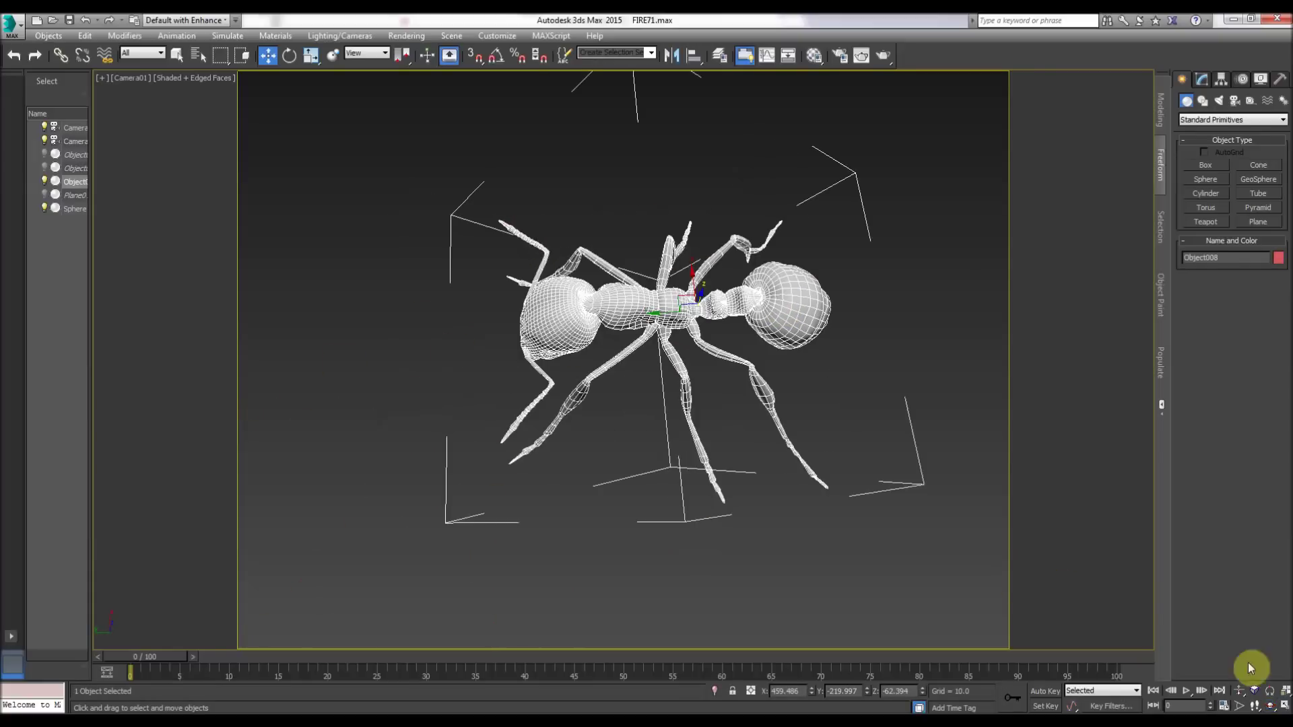
- Orbit Camera01 around the ant to a front three-quarter view from slightly above and adjust its framing
{"action": "left_click", "coordinate": [1269, 704]}
{"action": "left_click_drag", "start_coordinate": [597, 362], "coordinate": [543, 225]}
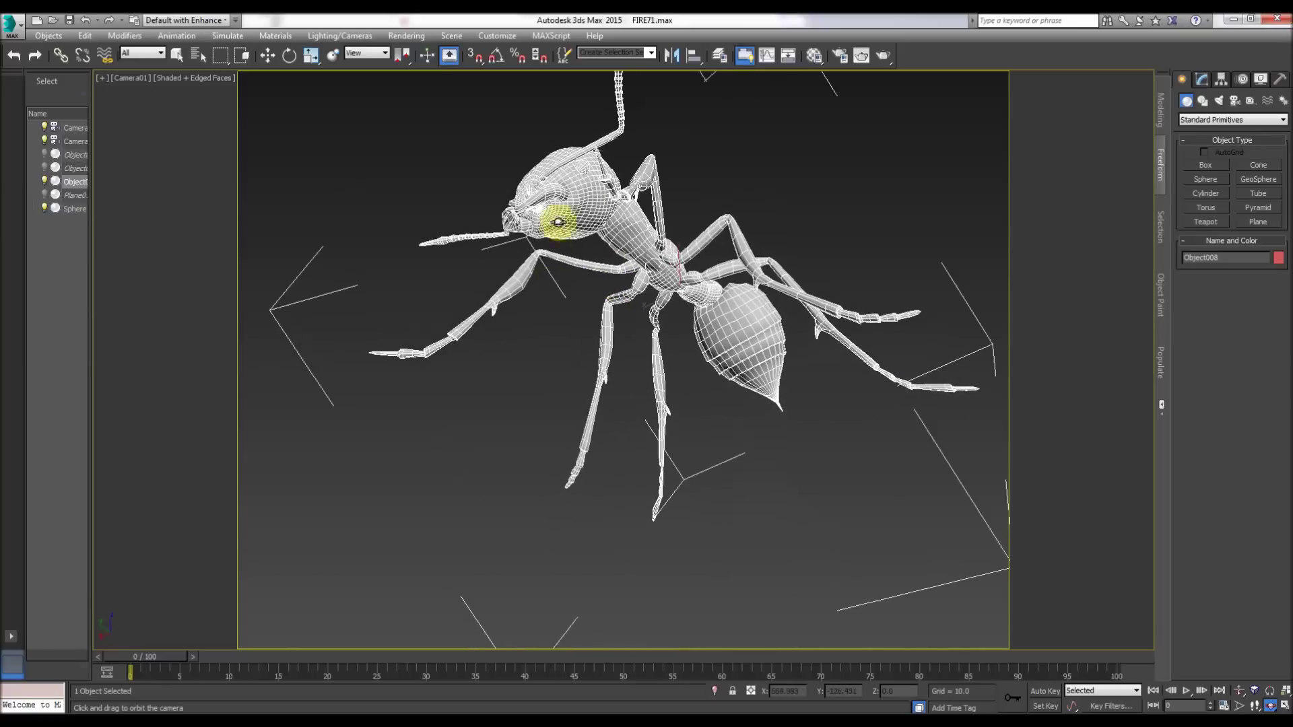
{"action": "left_click_drag", "start_coordinate": [643, 311], "coordinate": [630, 264]}
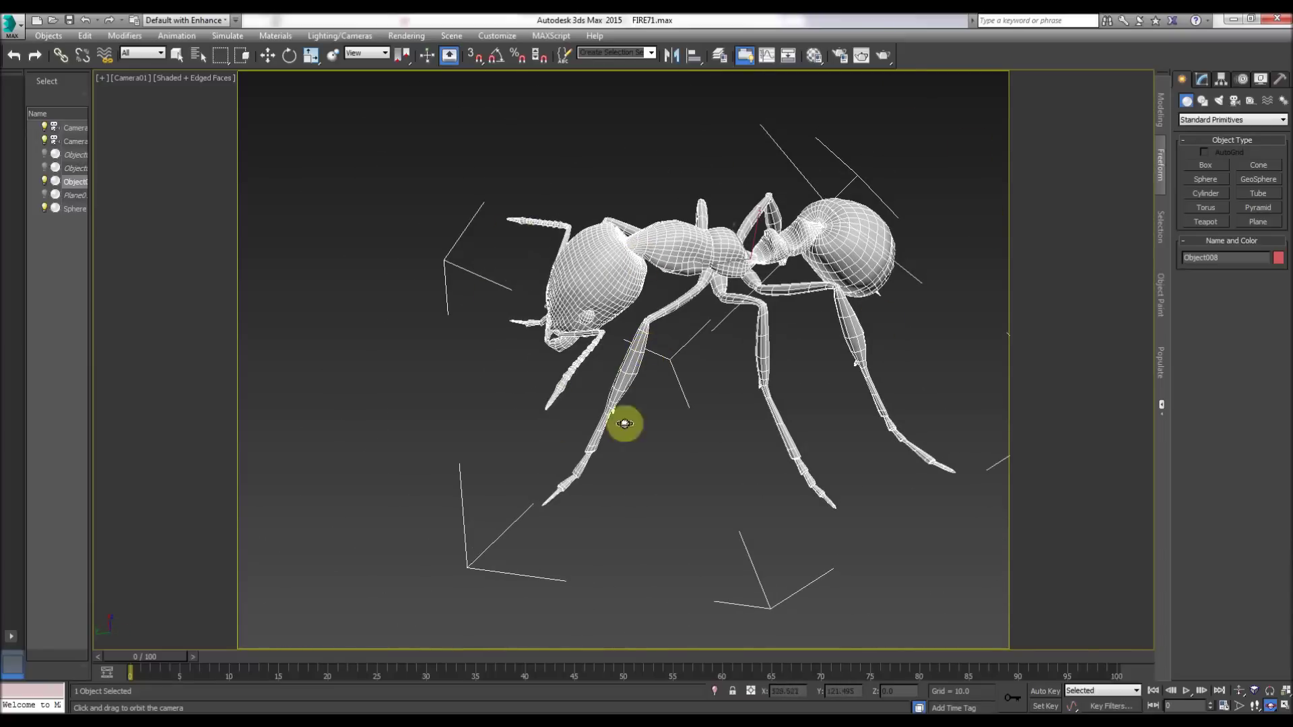
{"action": "left_click_drag", "start_coordinate": [620, 424], "coordinate": [741, 303]}
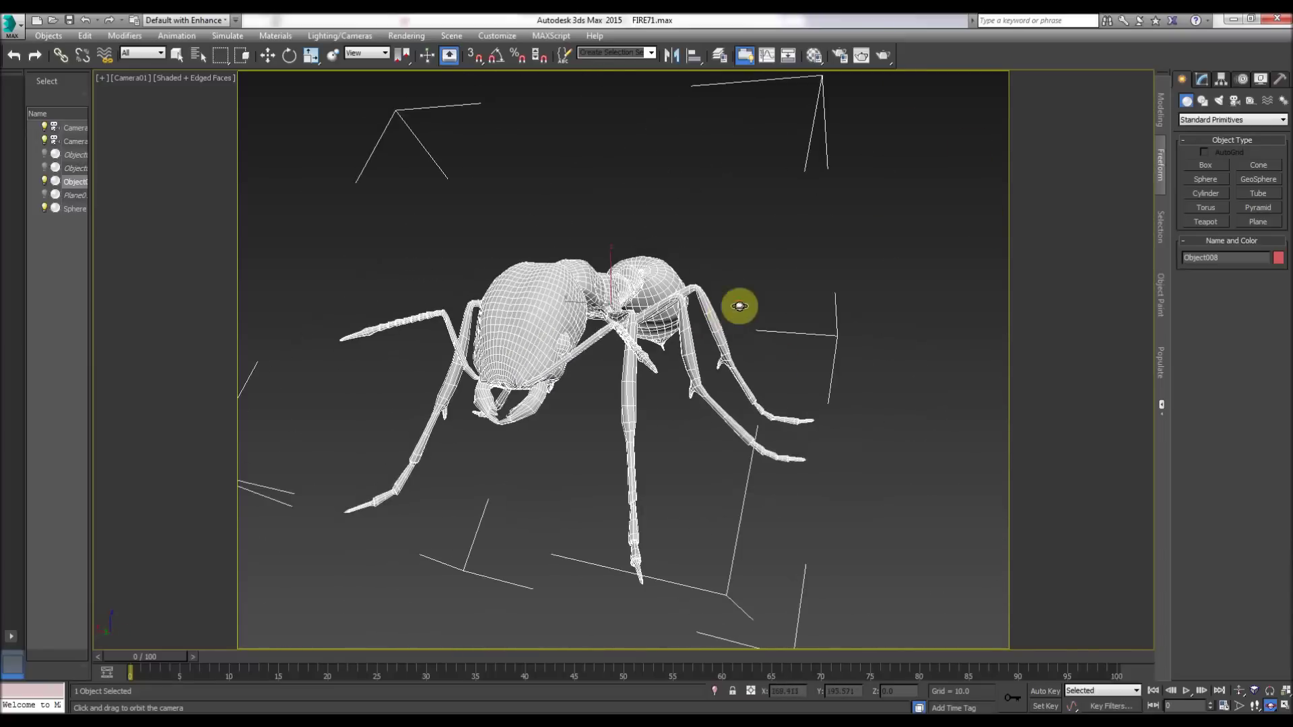
{"action": "left_click_drag", "start_coordinate": [640, 349], "coordinate": [539, 420]}
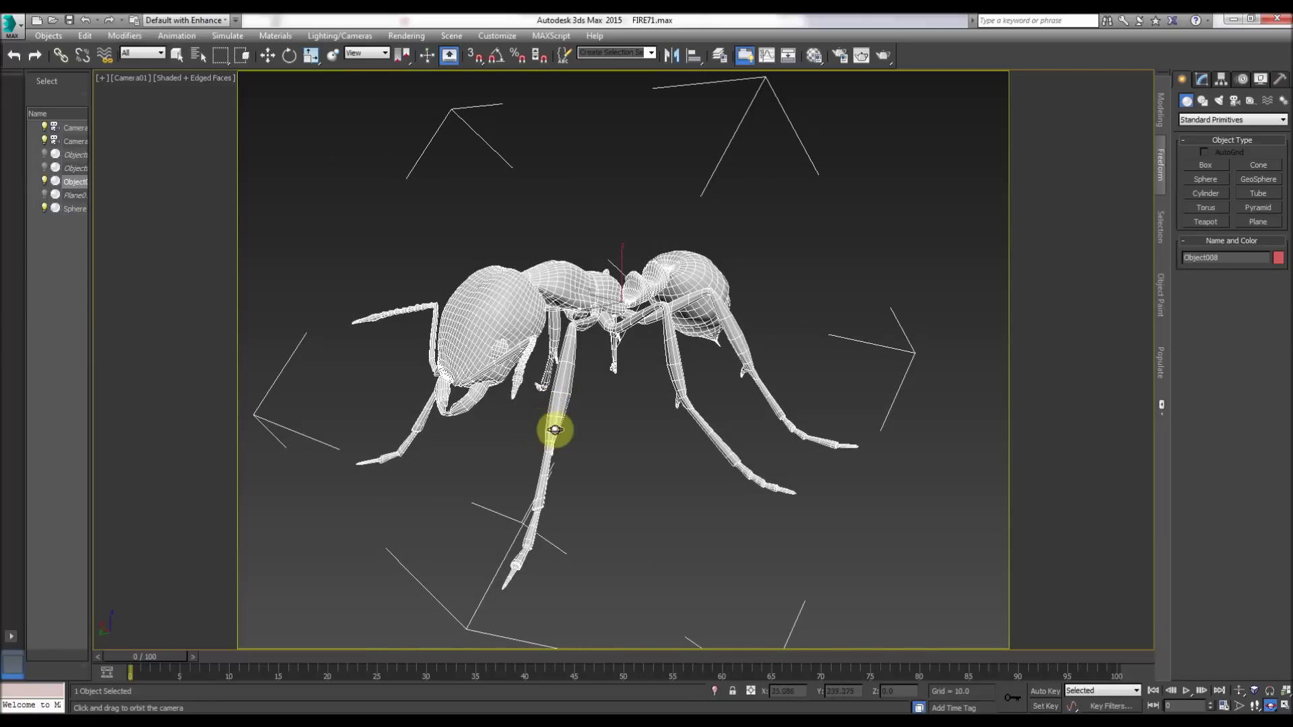
{"action": "key", "text": "w"}
{"action": "left_click", "coordinate": [481, 314]}
{"action": "middle_click_drag", "start_coordinate": [494, 357], "coordinate": [516, 344]}
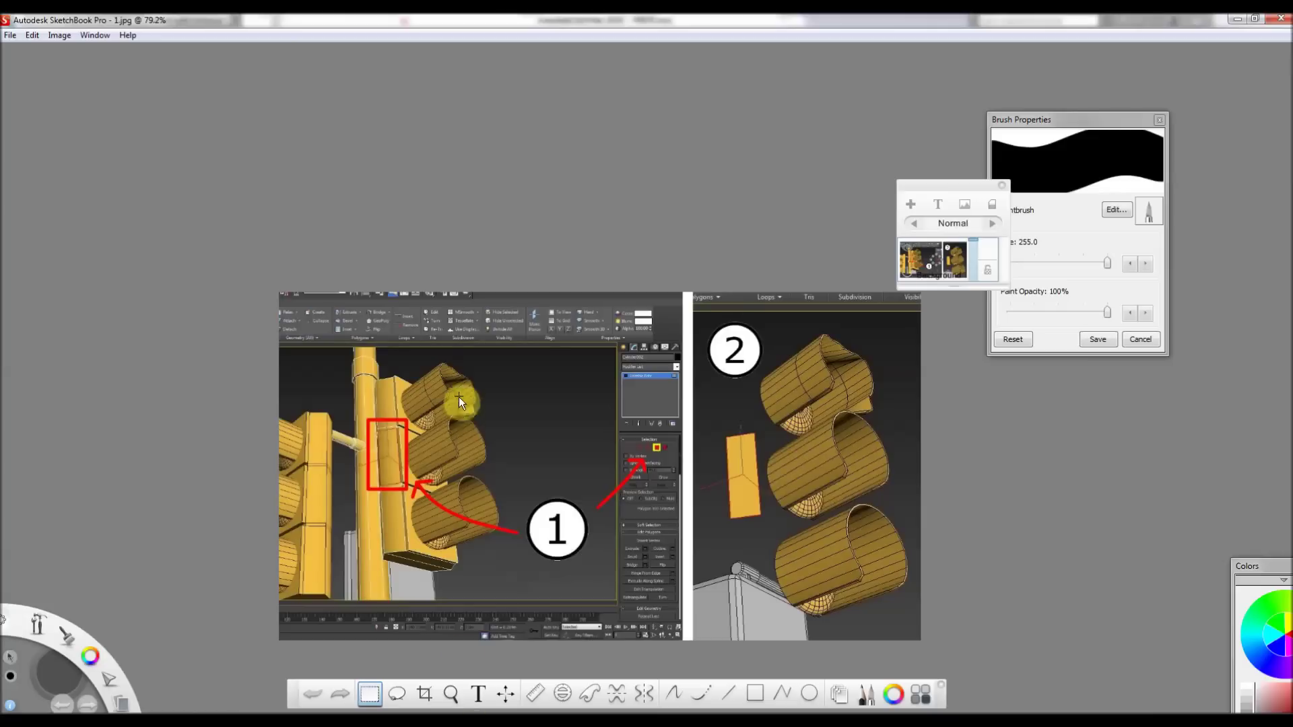
- Examine the traffic-light reference image 1.jpg in SketchBook Pro, comparing the marked polygon in picture 1 with the separate piece in picture 2
{"action": "scroll", "coordinate": [459, 397], "scroll_direction": "down", "scroll_amount": 2}
{"action": "scroll", "coordinate": [487, 520], "scroll_direction": "up", "scroll_amount": 2}
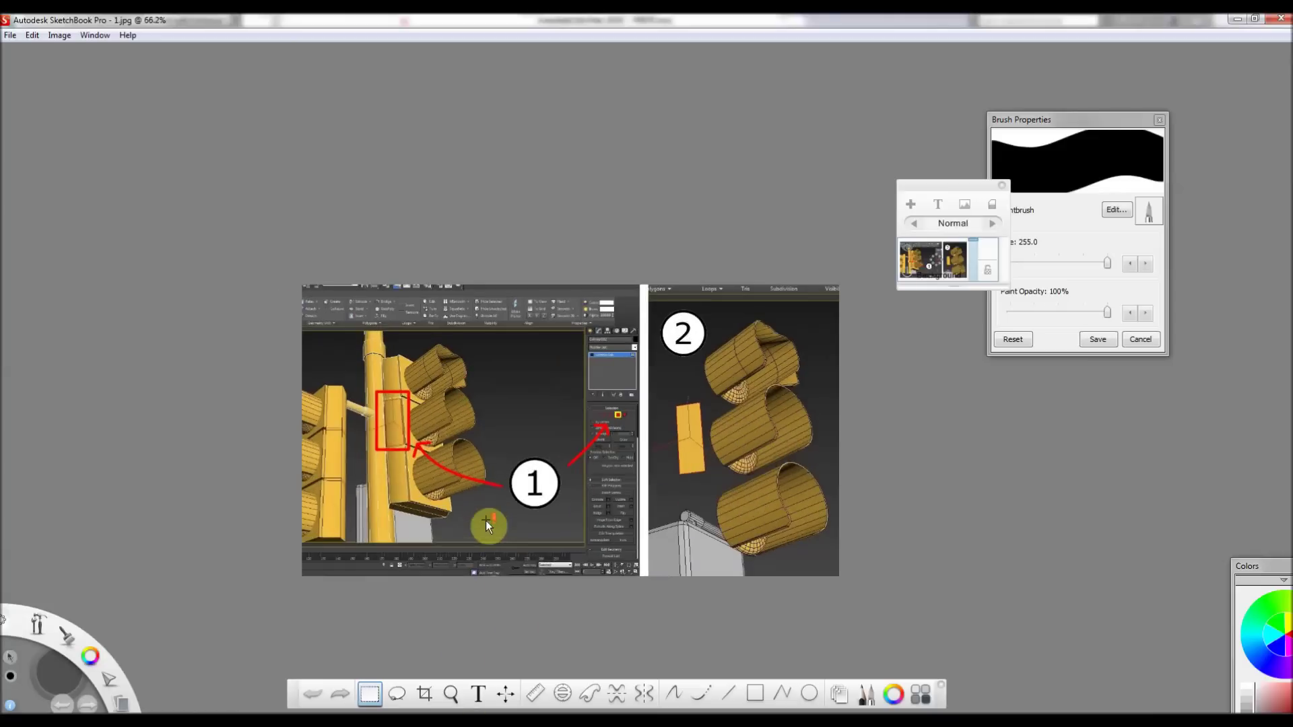
{"action": "scroll", "coordinate": [630, 354], "scroll_direction": "down", "scroll_amount": 2}
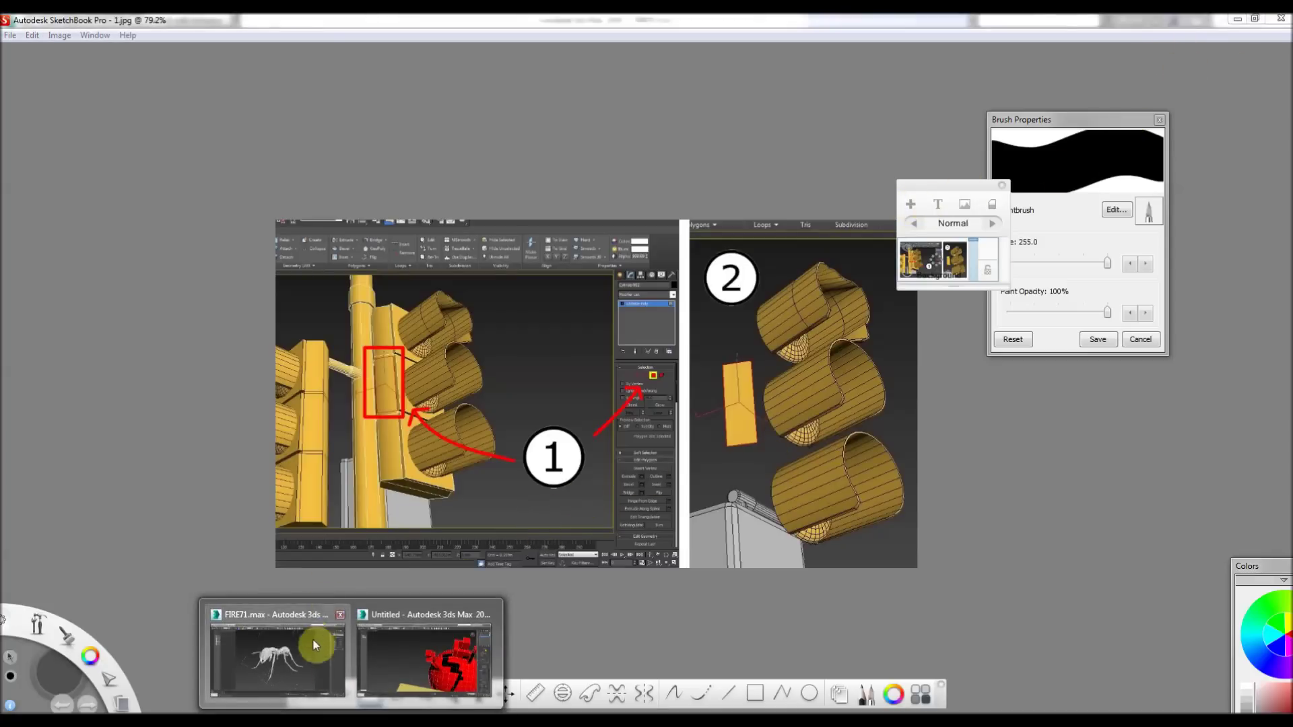
- Switch back to the FIRE71 scene in 3ds Max, orbit Camera01 to a higher three-quarter view of the ant, and deselect the mesh
{"action": "left_click", "coordinate": [312, 643]}
{"action": "middle_click_drag", "start_coordinate": [529, 315], "coordinate": [530, 305]}
{"action": "left_click", "coordinate": [523, 233]}
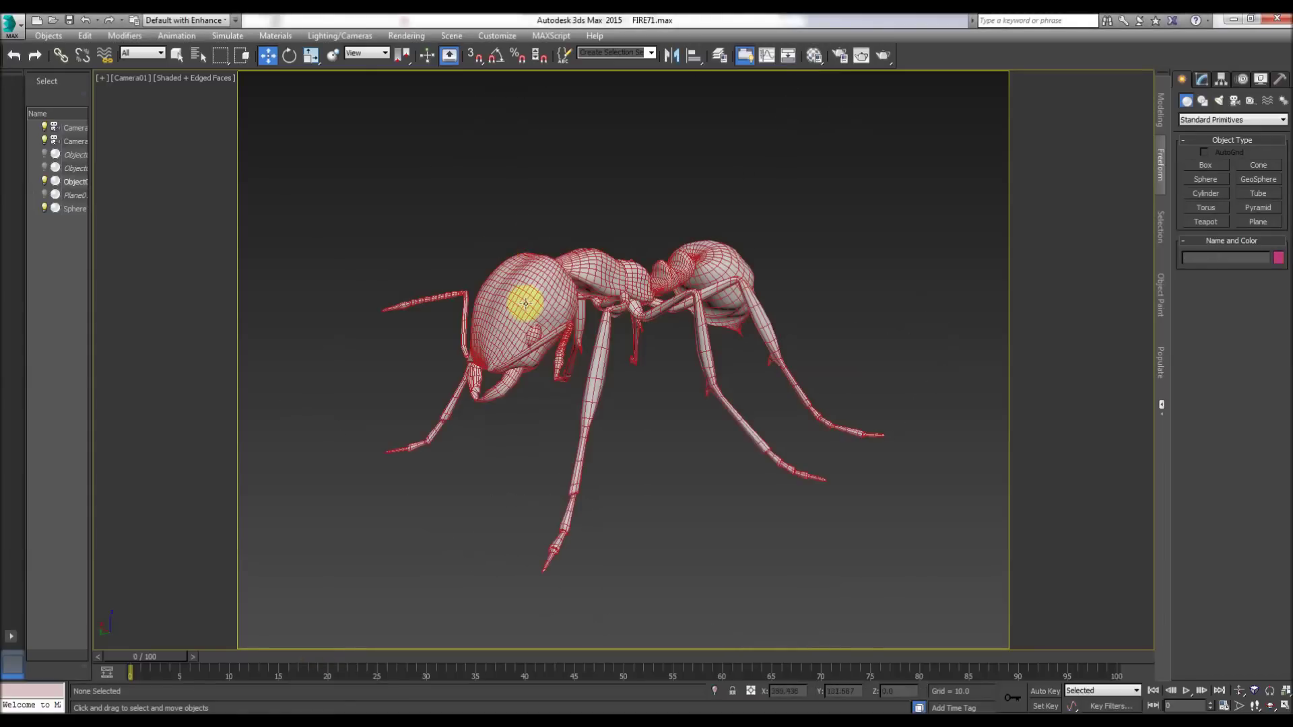
{"action": "left_click", "coordinate": [525, 306]}
{"action": "left_click", "coordinate": [1270, 705]}
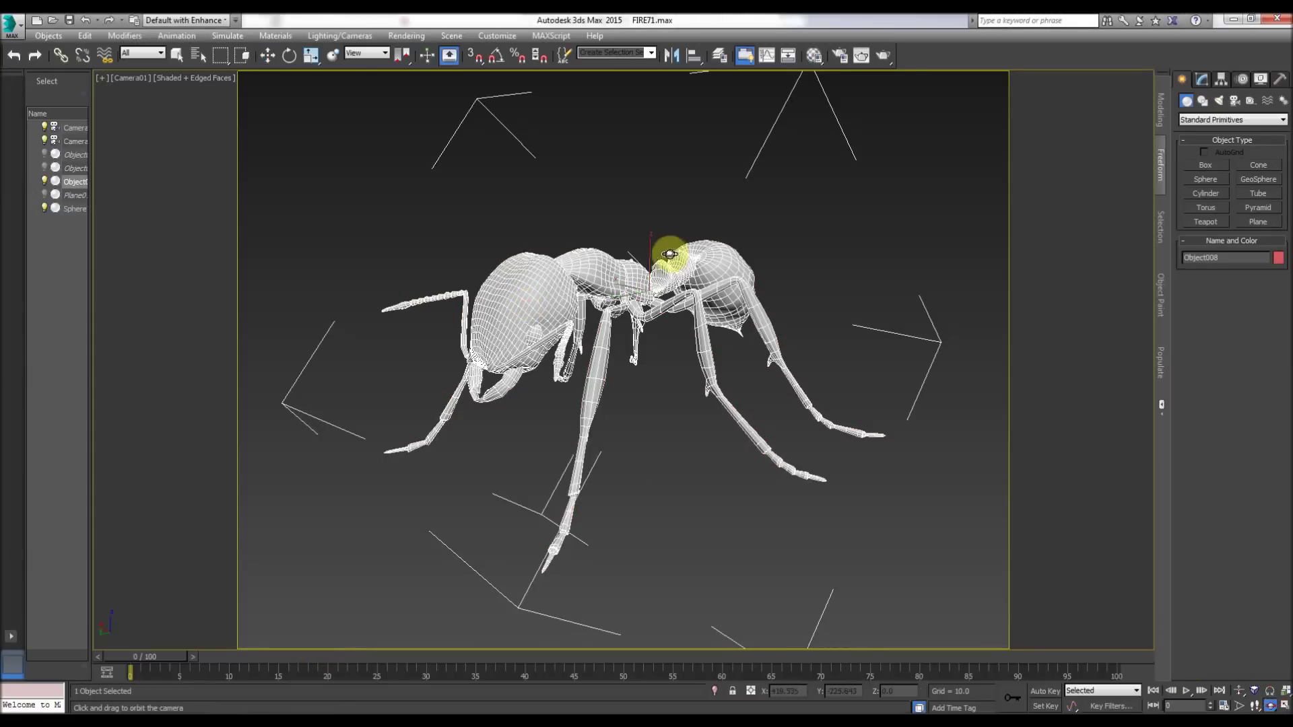
{"action": "left_click_drag", "start_coordinate": [667, 256], "coordinate": [657, 306]}
{"action": "right_click", "coordinate": [629, 306]}
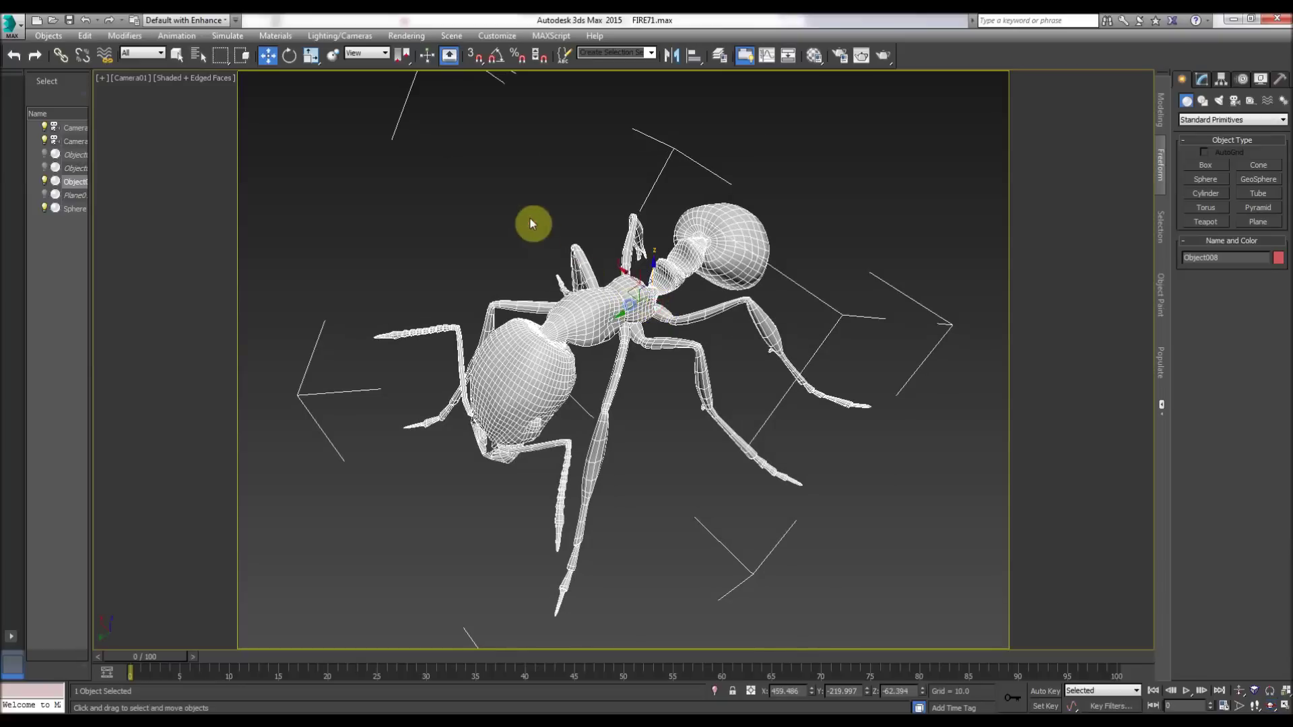
{"action": "left_click", "coordinate": [528, 228]}
{"action": "middle_click_drag", "start_coordinate": [532, 252], "coordinate": [533, 230]}
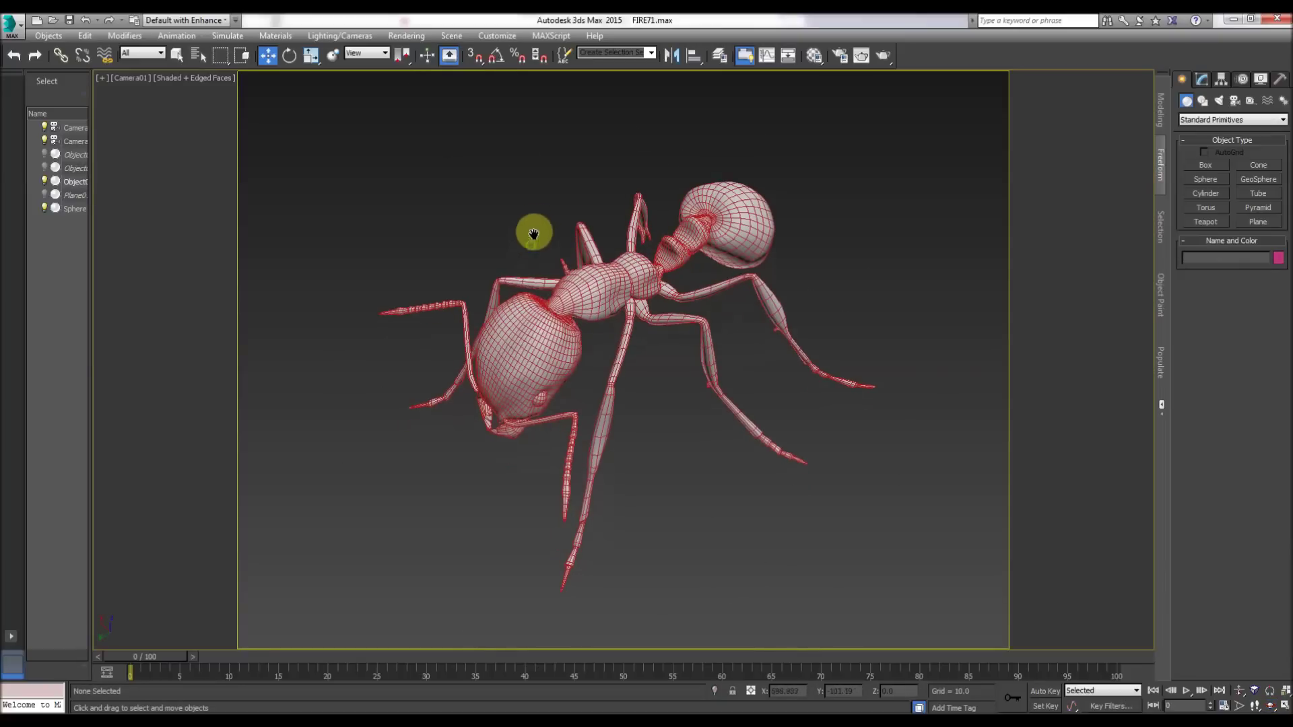